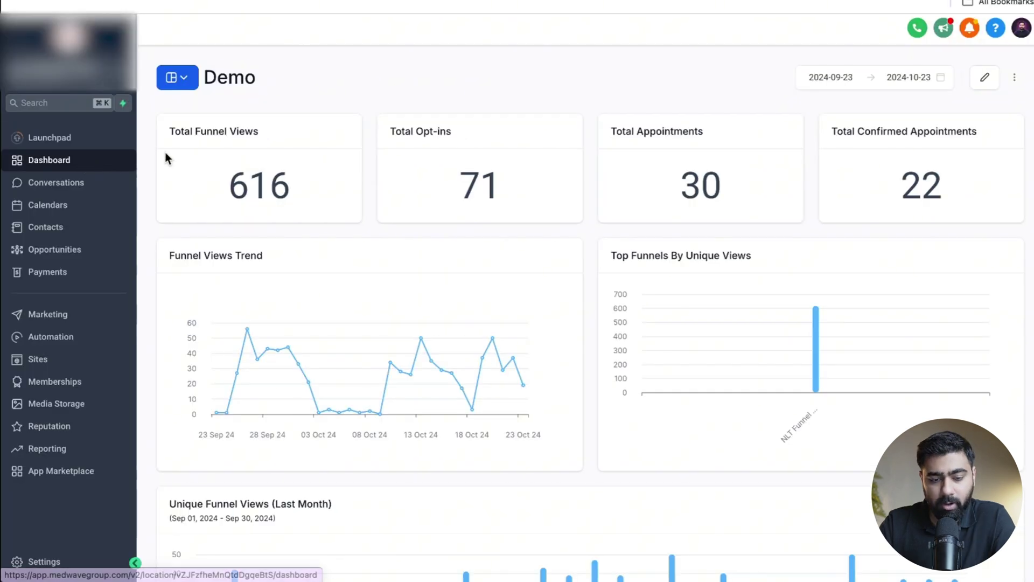
Step: Start a new dashboard from the dashboard list and browse the Template Library without choosing a template
{"action": "scroll", "coordinate": [289, 227], "scroll_direction": "down", "scroll_amount": 3}
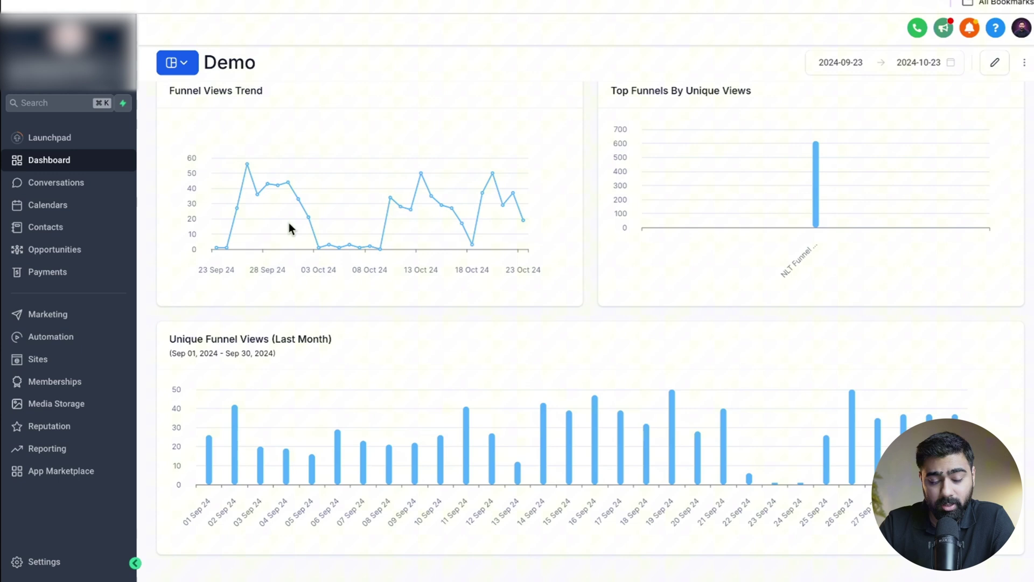
{"action": "scroll", "coordinate": [289, 226], "scroll_direction": "up", "scroll_amount": 3}
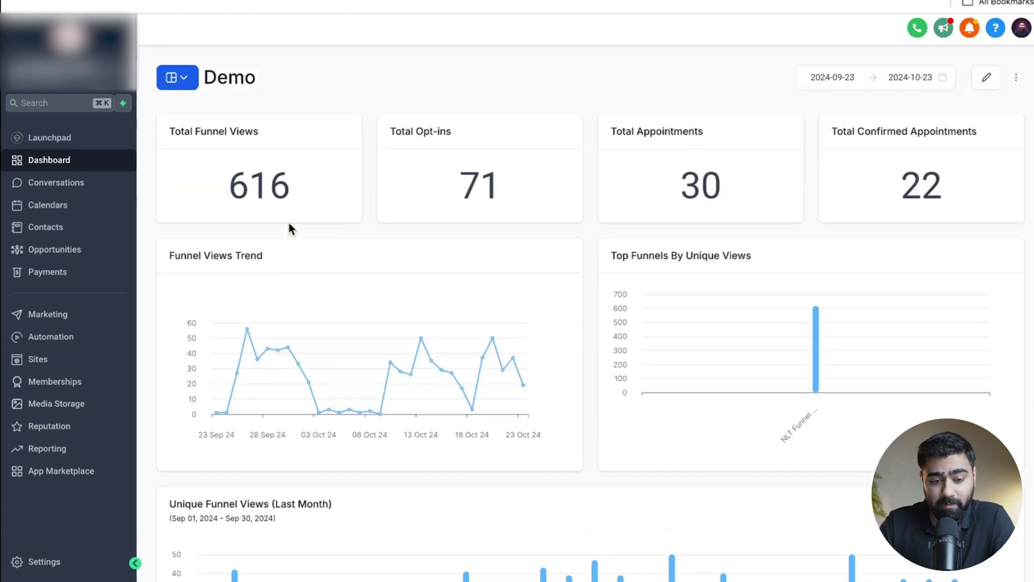
{"action": "left_click", "coordinate": [189, 82]}
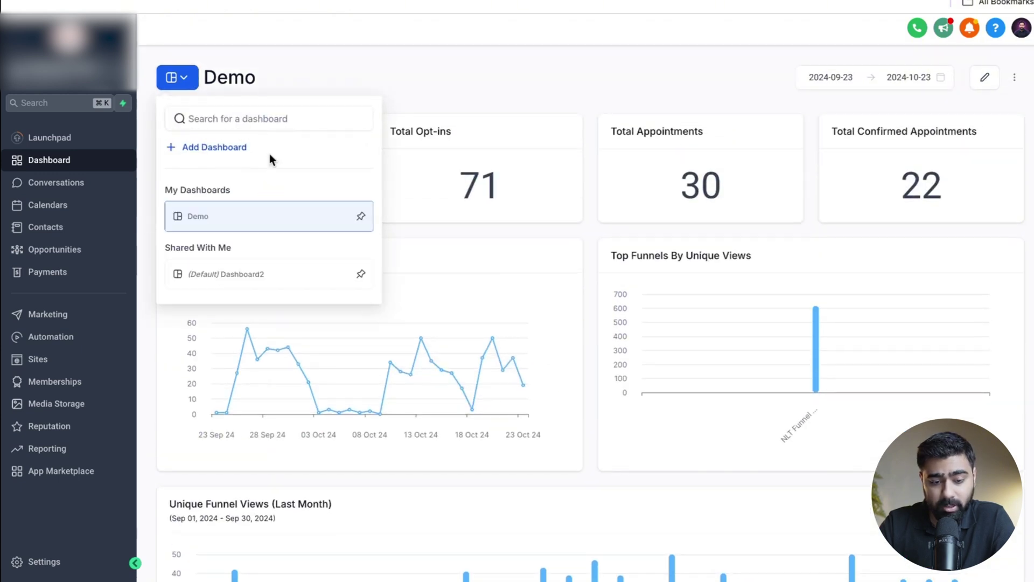
{"action": "left_click", "coordinate": [215, 151]}
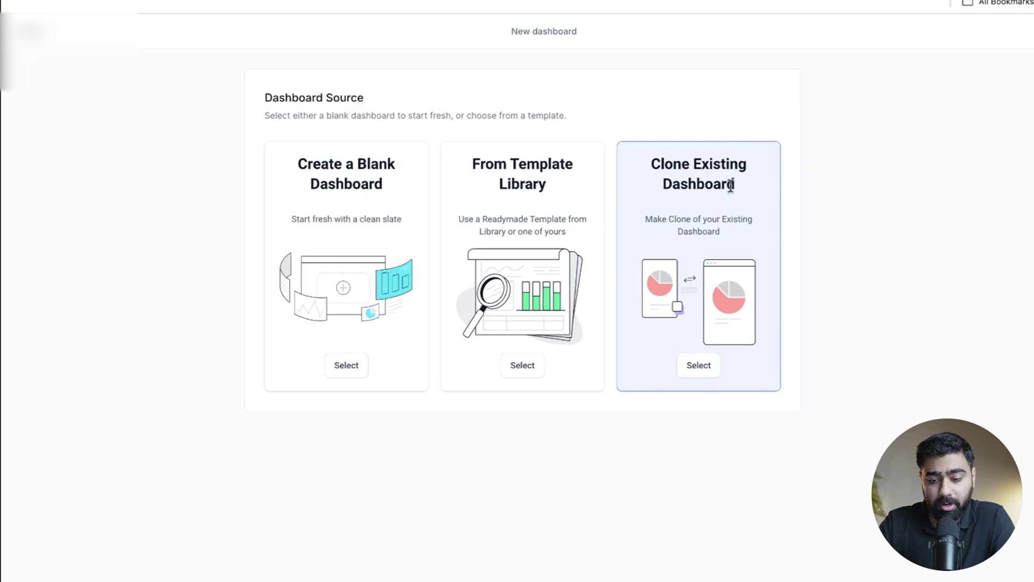
{"action": "left_click", "coordinate": [524, 366]}
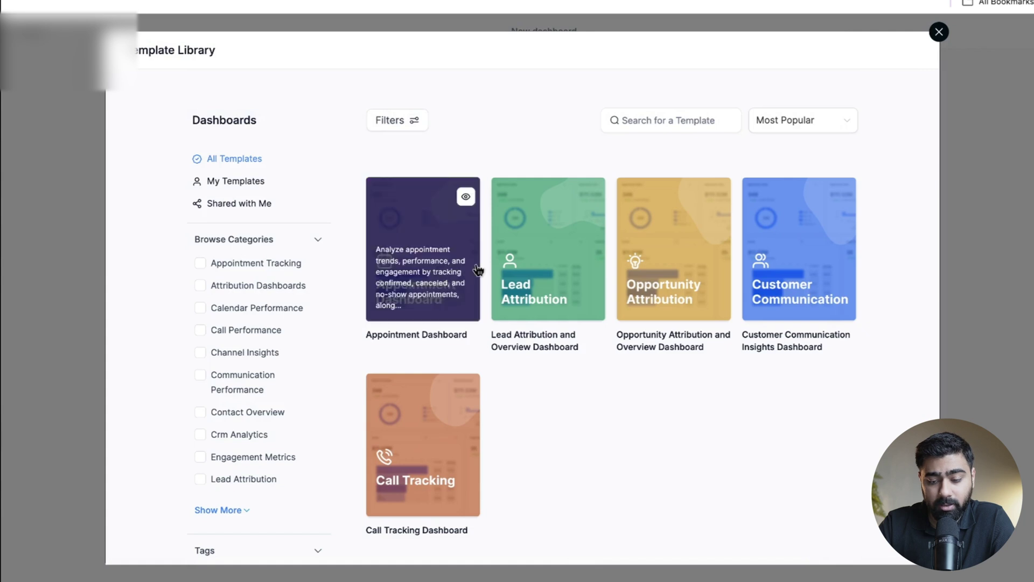
{"action": "mouse_move", "coordinate": [519, 230]}
{"action": "key", "text": "Escape"}
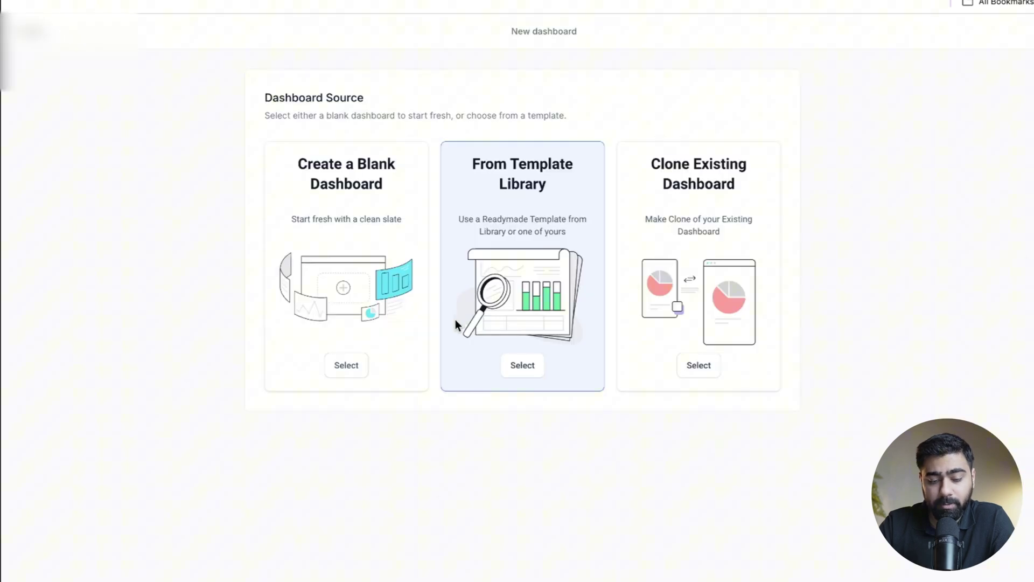
Step: Create a blank private dashboard named 'Demo2'
{"action": "left_click", "coordinate": [355, 364]}
{"action": "left_click", "coordinate": [457, 270]}
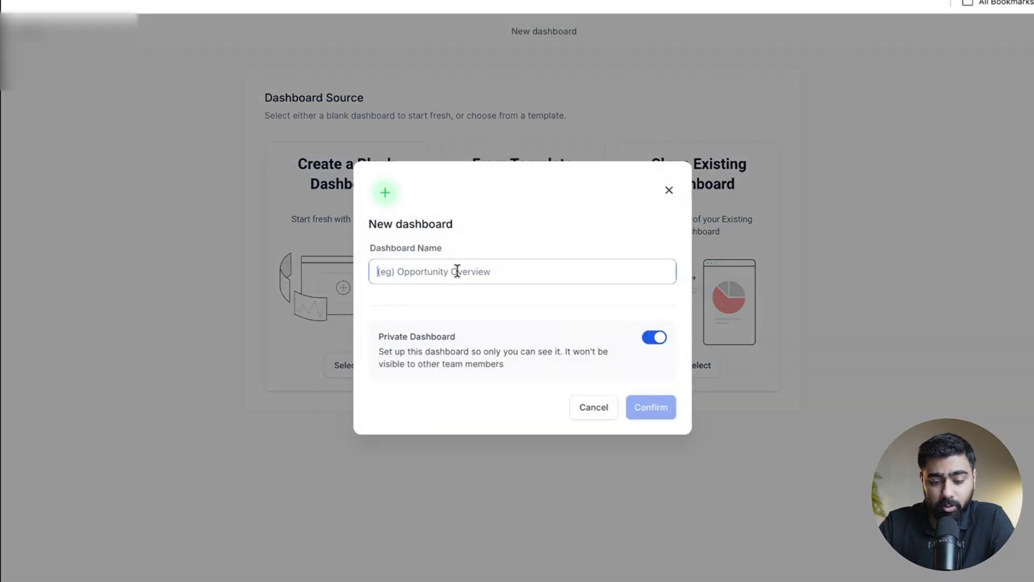
{"action": "type", "text": "Demo2"}
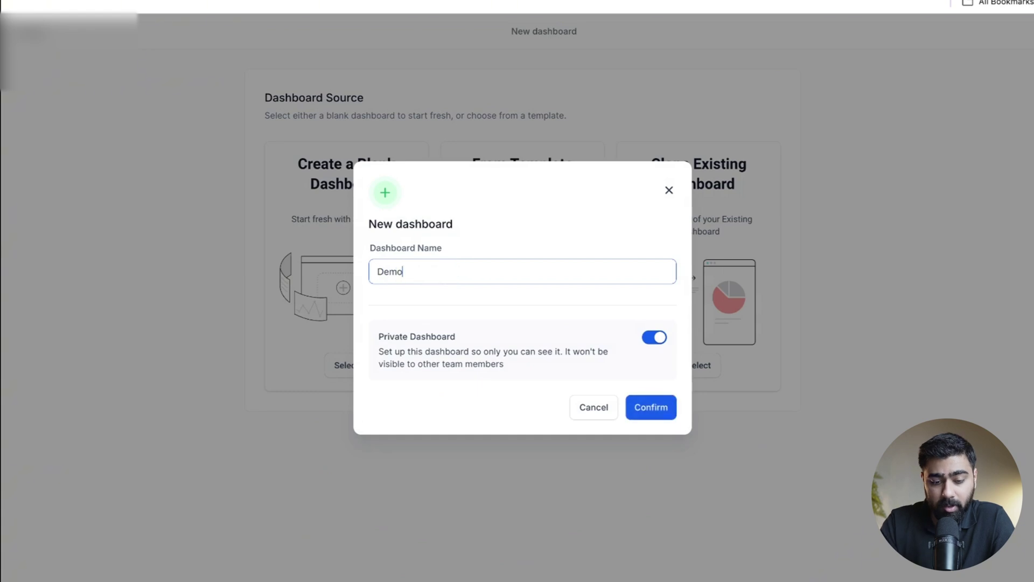
{"action": "left_click", "coordinate": [649, 409]}
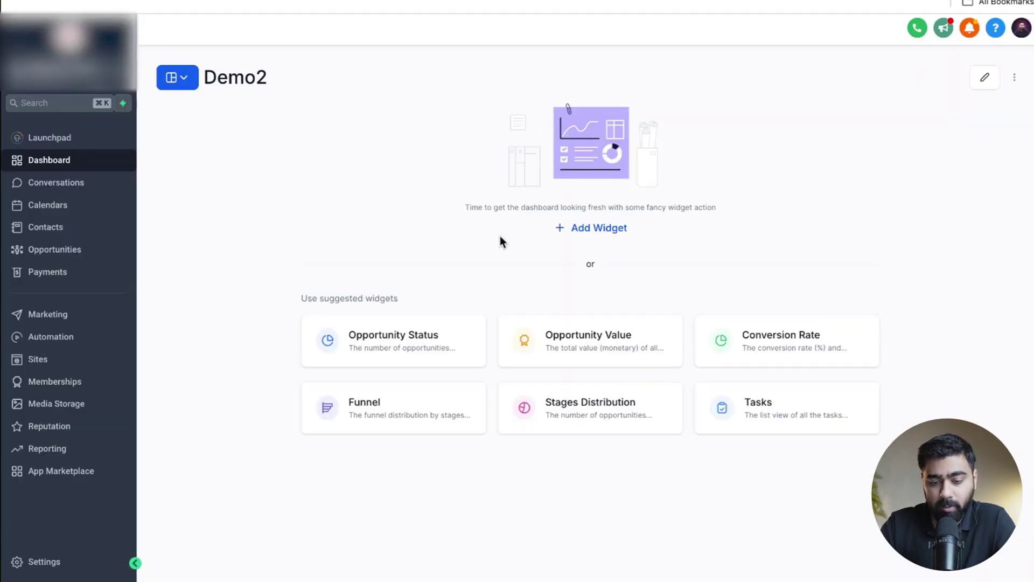
Step: Add a Unique Funnel Views widget from Visitor Data, keeping the metric as Count of Page Views
{"action": "left_click", "coordinate": [593, 232]}
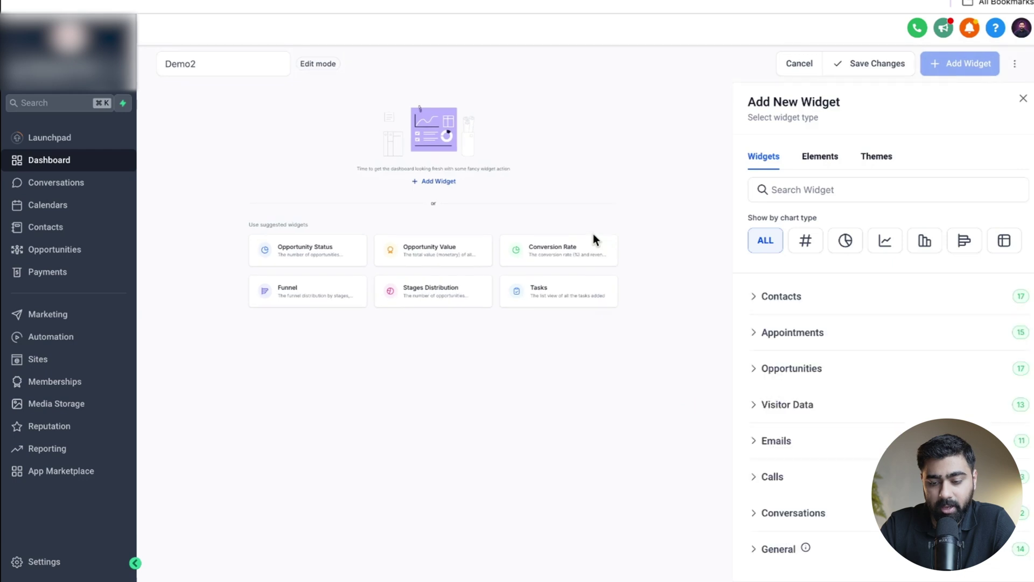
{"action": "left_click", "coordinate": [762, 408]}
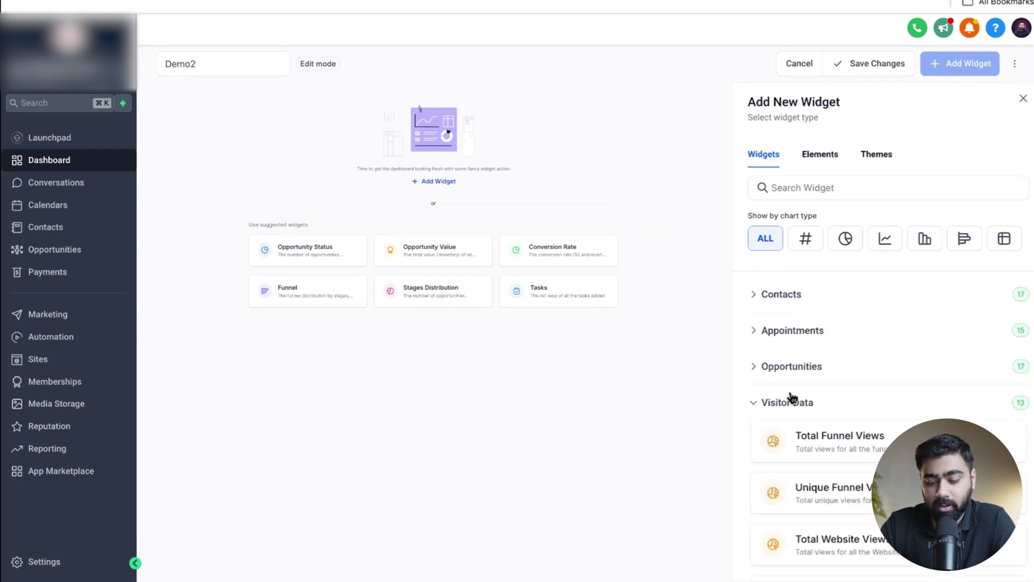
{"action": "scroll", "coordinate": [828, 361], "scroll_direction": "down", "scroll_amount": 3}
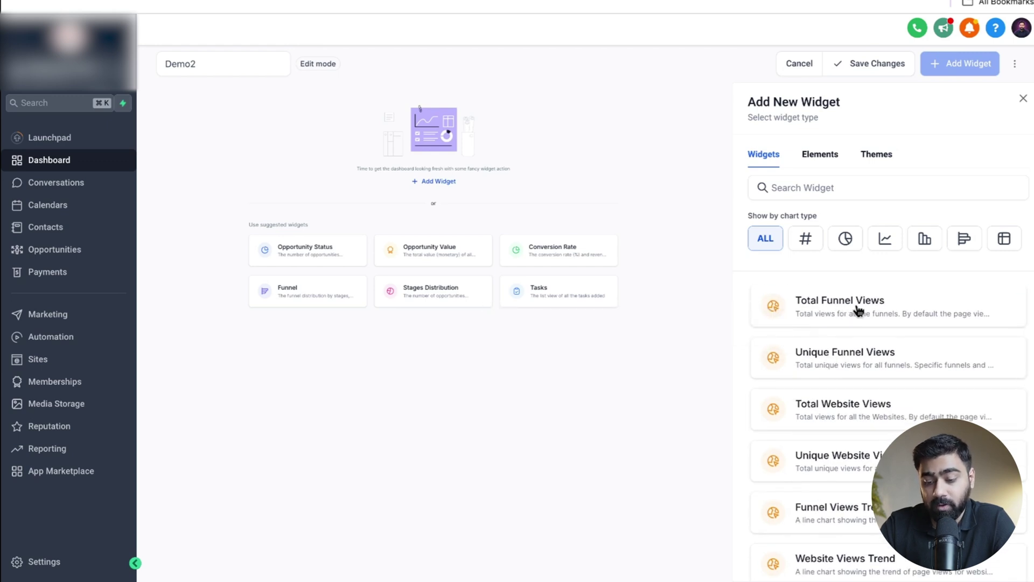
{"action": "left_click", "coordinate": [858, 365]}
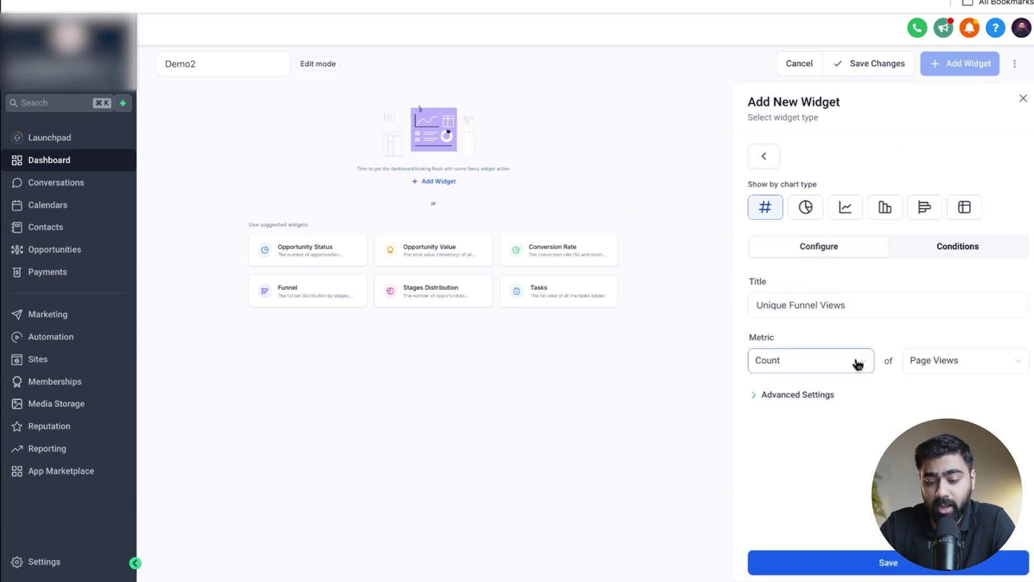
{"action": "left_click", "coordinate": [854, 363]}
{"action": "left_click", "coordinate": [885, 360]}
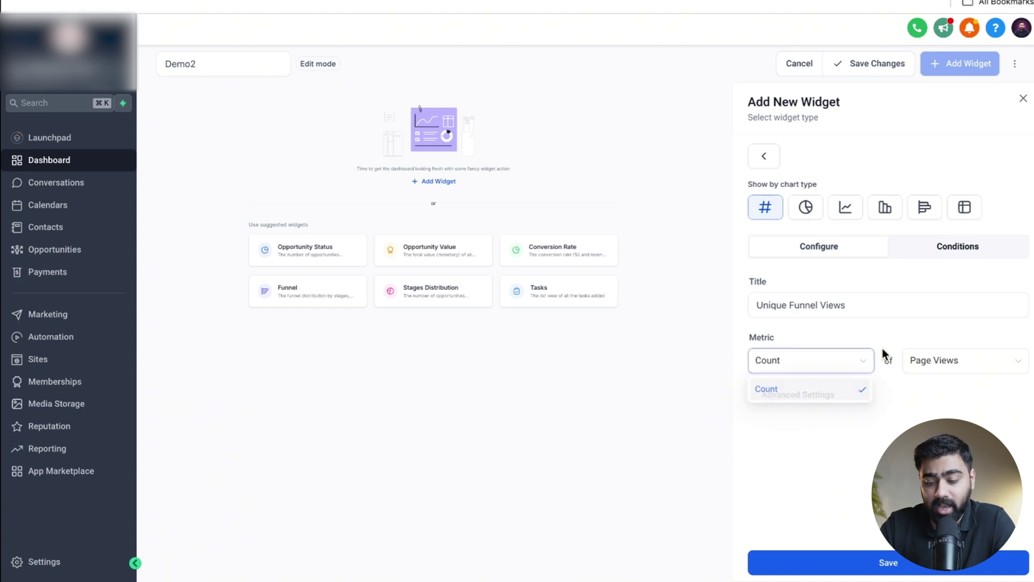
{"action": "left_click", "coordinate": [928, 364]}
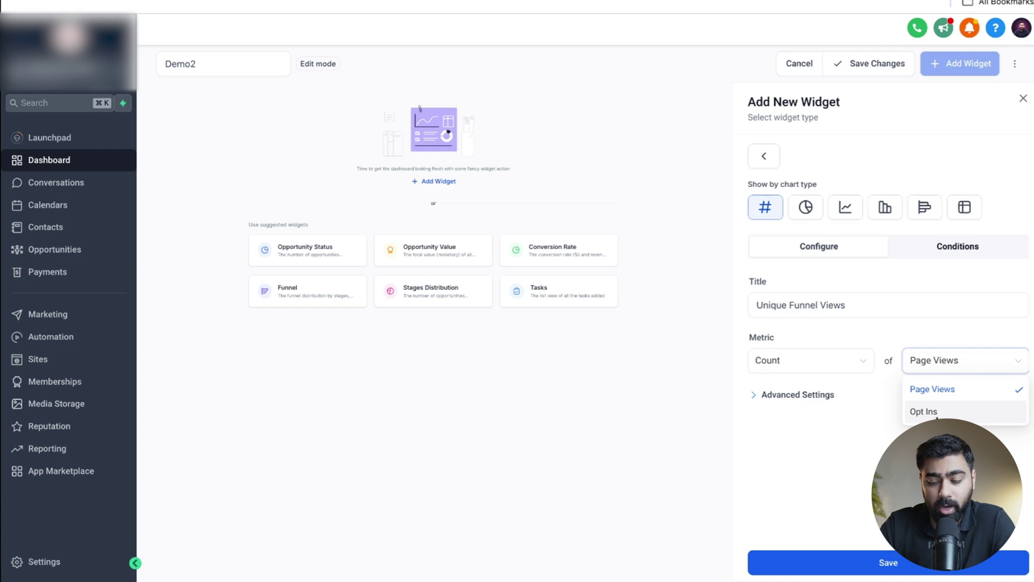
{"action": "left_click", "coordinate": [853, 411]}
Step: Keep the dashboard date range and no comparison period in Advanced Settings
{"action": "left_click", "coordinate": [811, 403]}
{"action": "scroll", "coordinate": [814, 406], "scroll_direction": "down", "scroll_amount": 1}
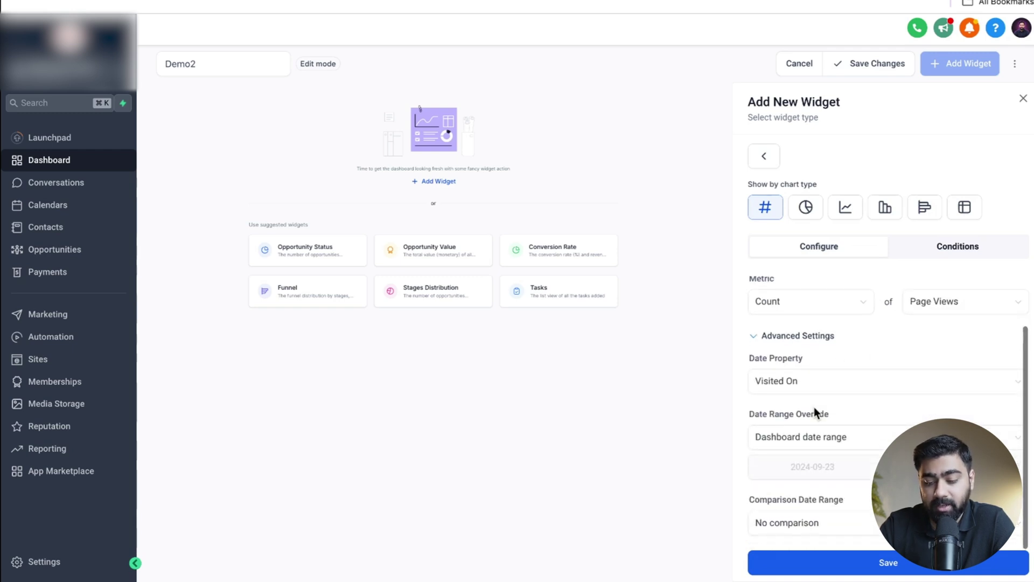
{"action": "left_click", "coordinate": [812, 442]}
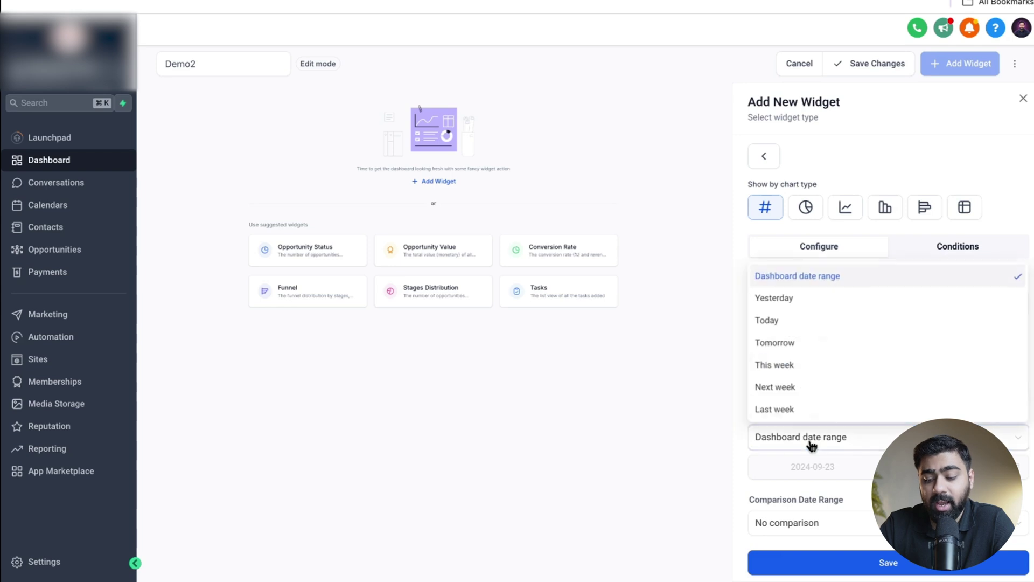
{"action": "left_click", "coordinate": [814, 436]}
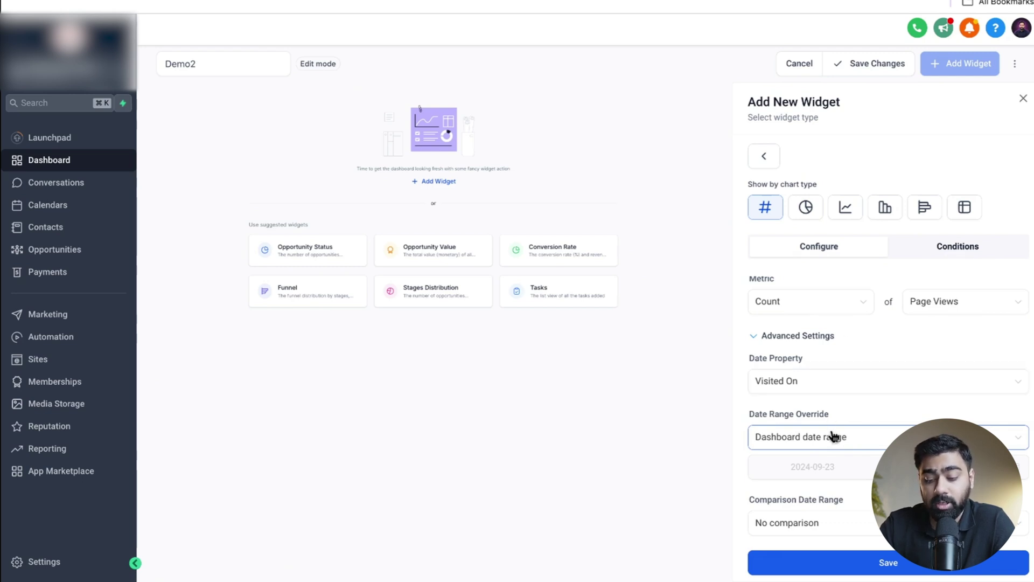
{"action": "left_click", "coordinate": [803, 526]}
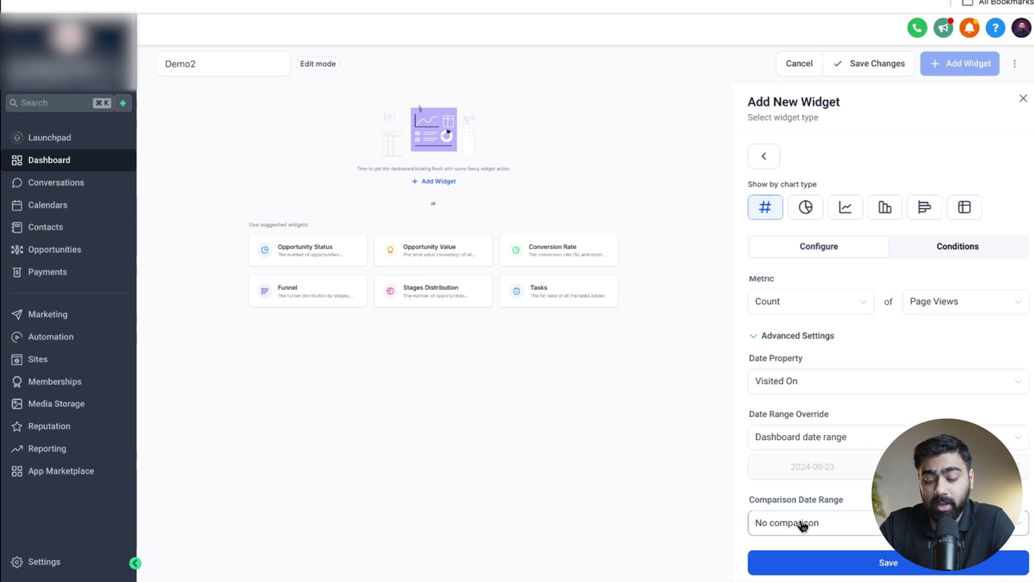
{"action": "left_click", "coordinate": [803, 526]}
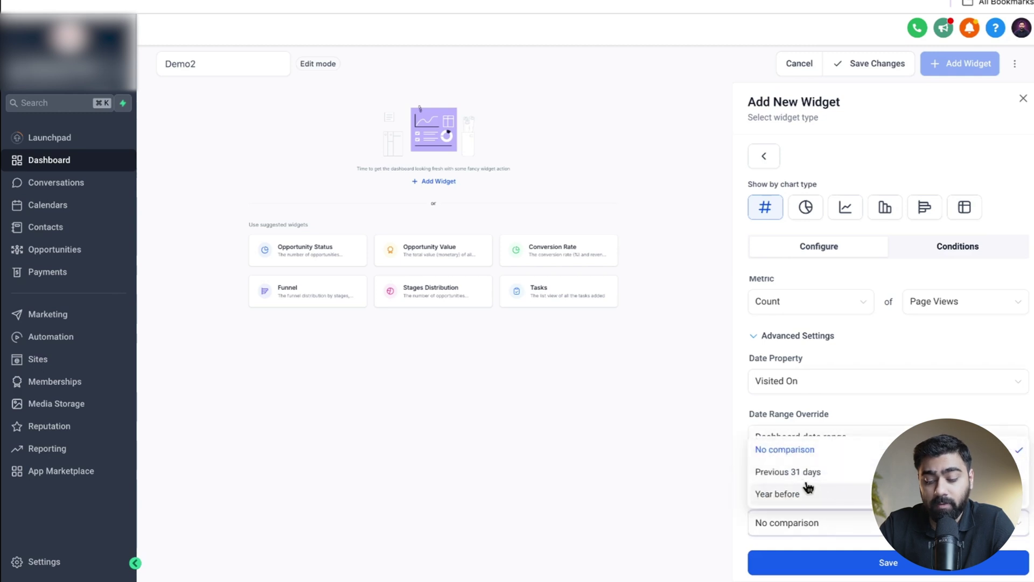
{"action": "left_click", "coordinate": [811, 526]}
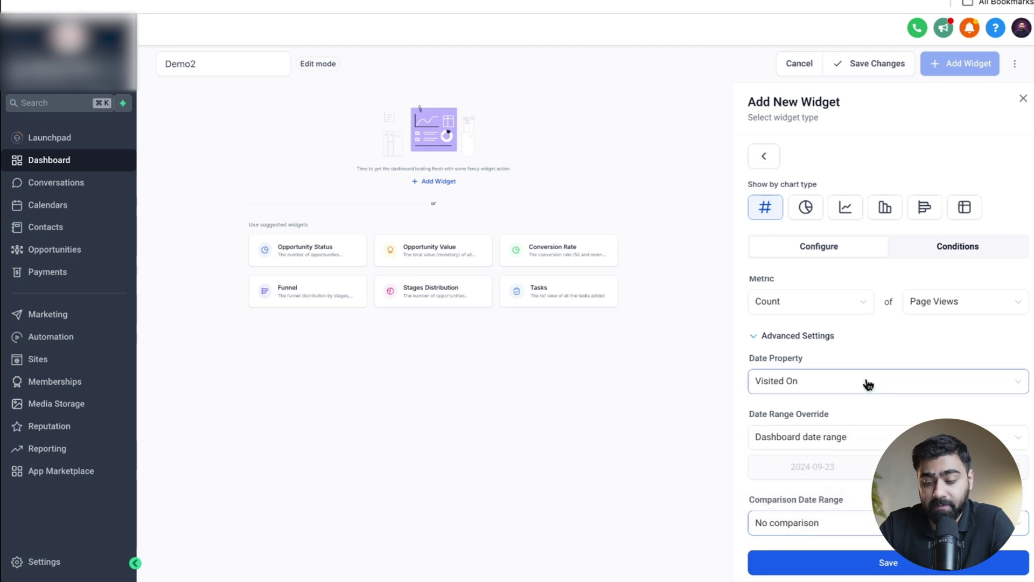
{"action": "scroll", "coordinate": [867, 384], "scroll_direction": "up", "scroll_amount": 1}
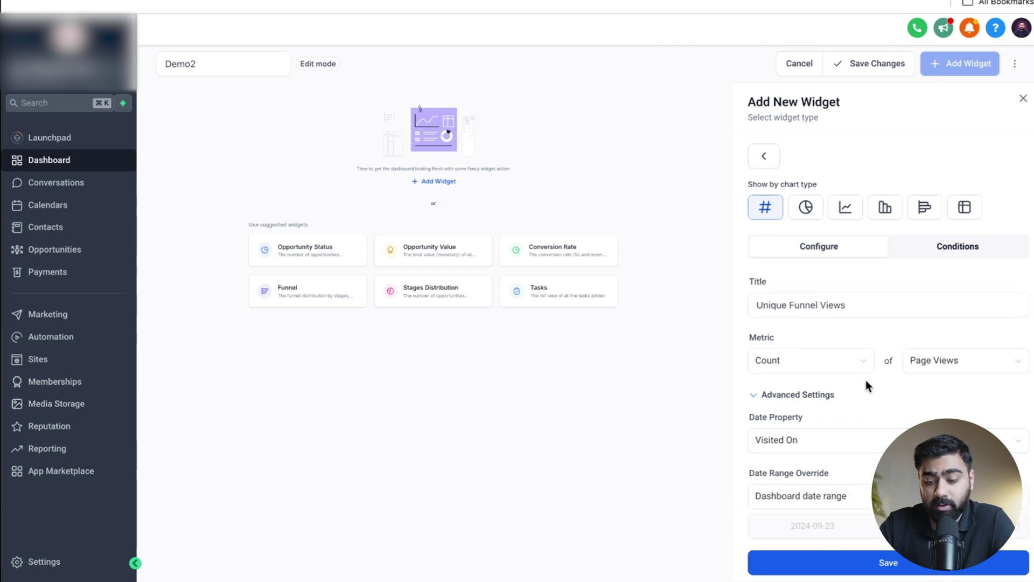
Step: Set conditions to page type Funnel, funnel NLT Funnel V1 and Unique visitor scope
{"action": "left_click", "coordinate": [965, 248]}
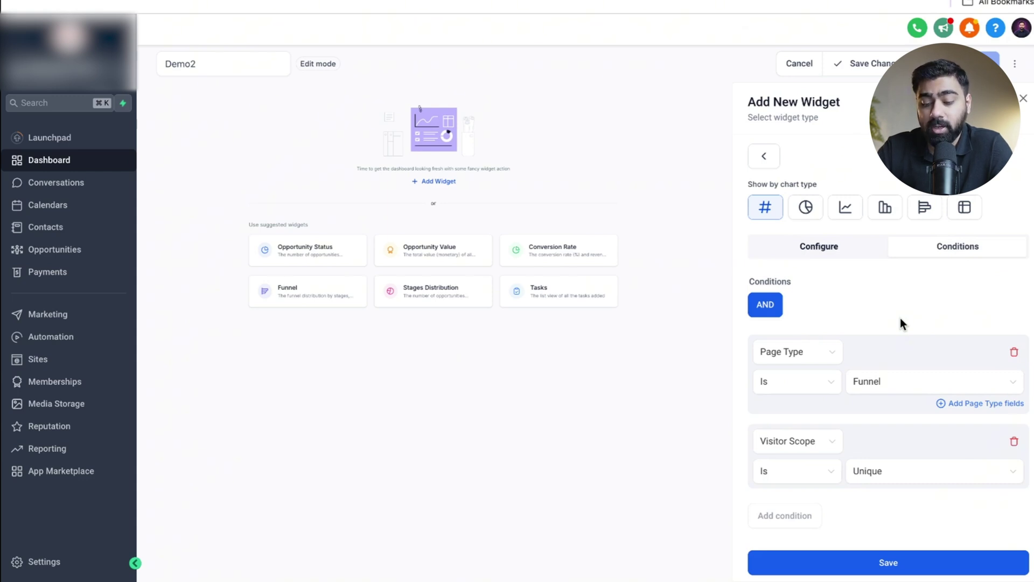
{"action": "left_click", "coordinate": [893, 383]}
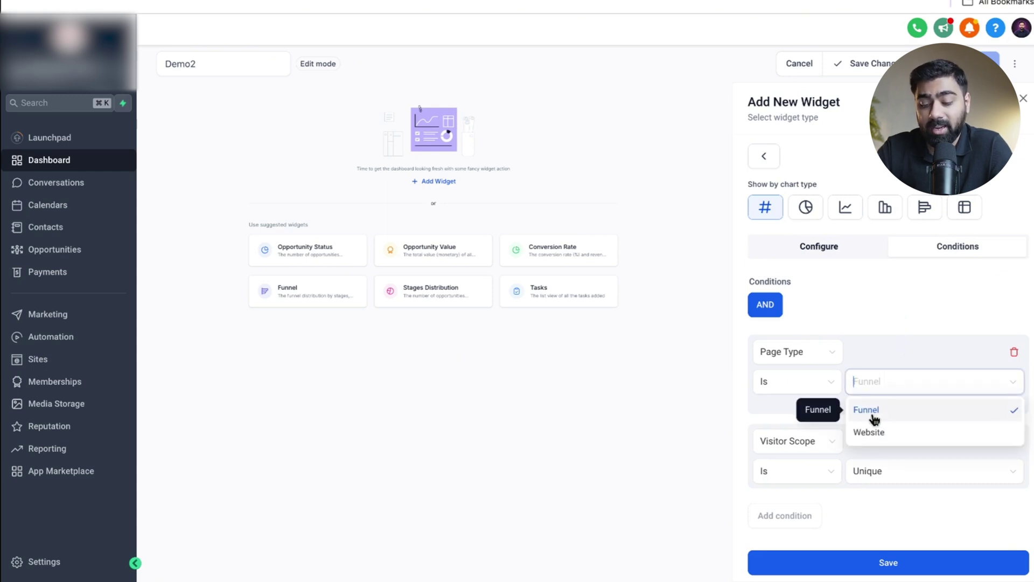
{"action": "left_click", "coordinate": [890, 353]}
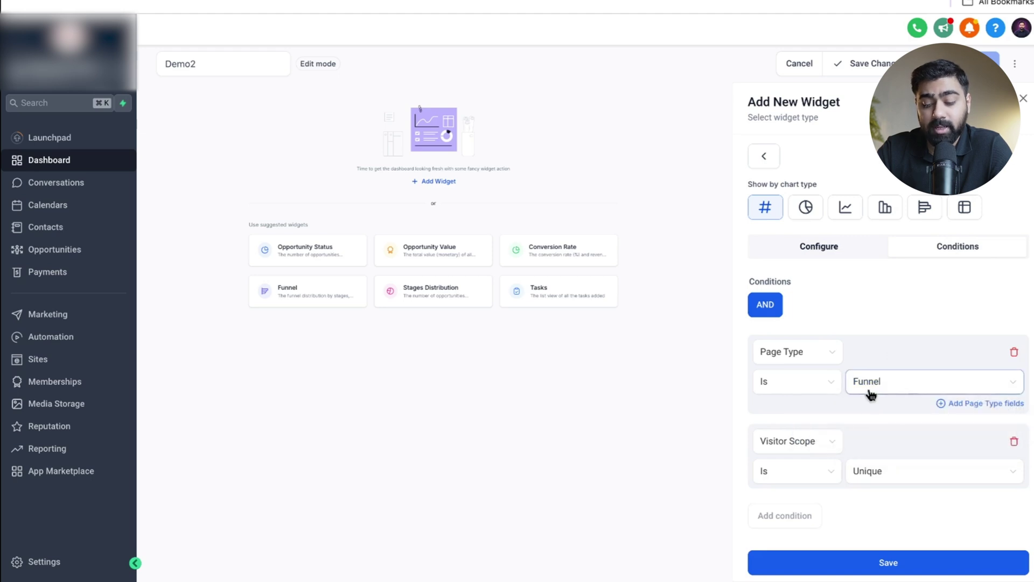
{"action": "left_click", "coordinate": [963, 405]}
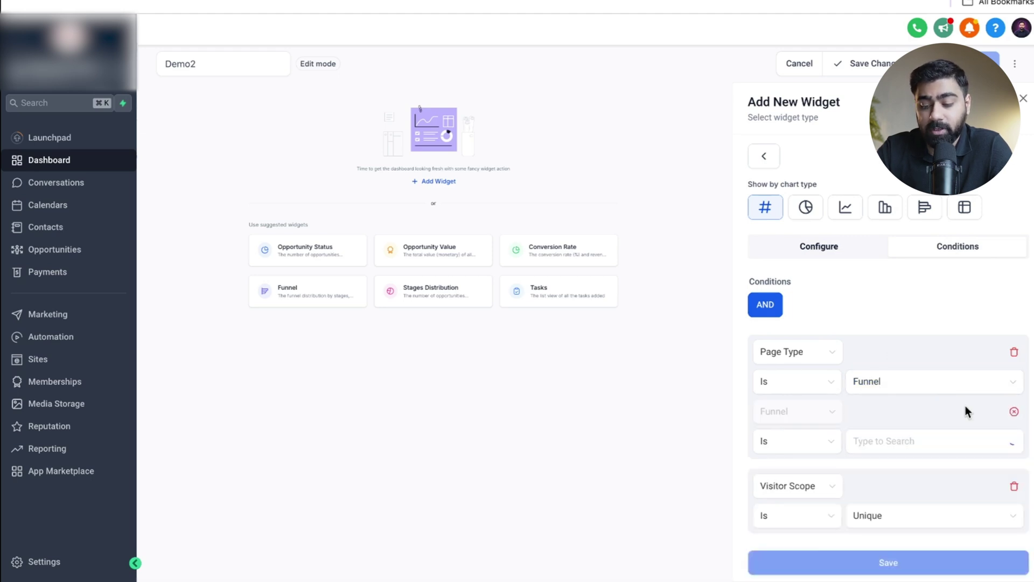
{"action": "left_click", "coordinate": [927, 439]}
{"action": "left_click", "coordinate": [913, 473]}
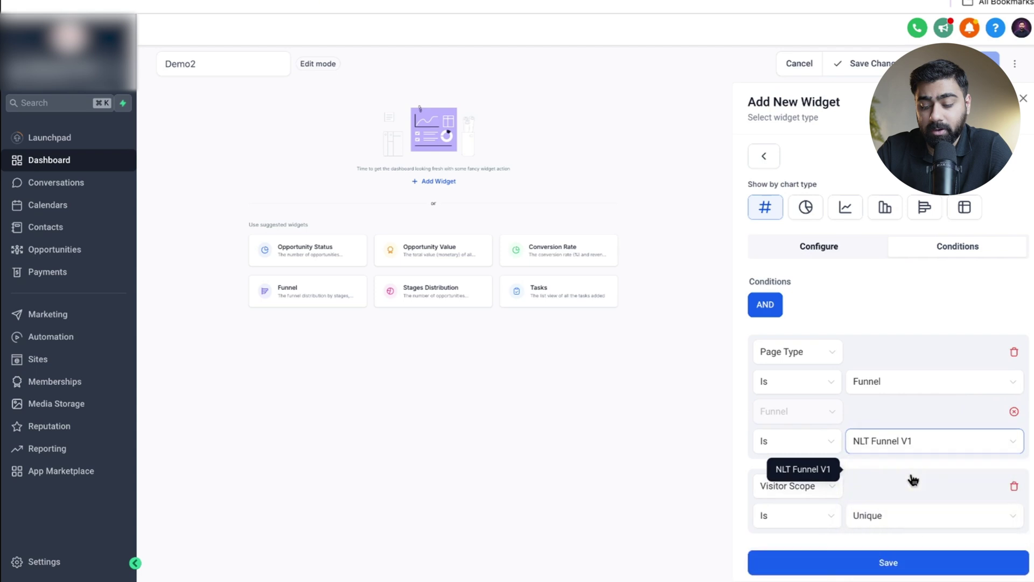
{"action": "scroll", "coordinate": [874, 462], "scroll_direction": "down", "scroll_amount": 1}
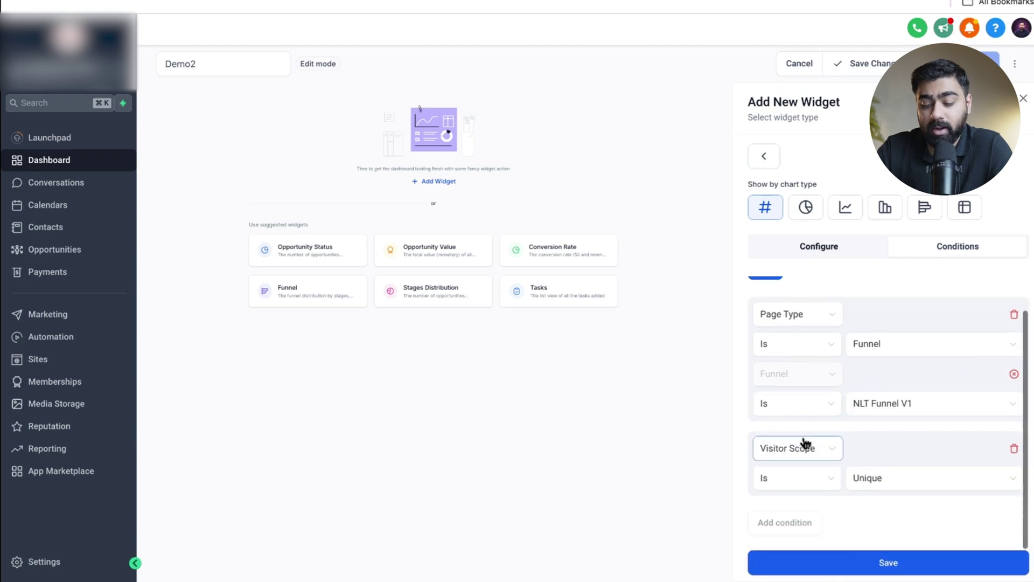
{"action": "left_click", "coordinate": [874, 482]}
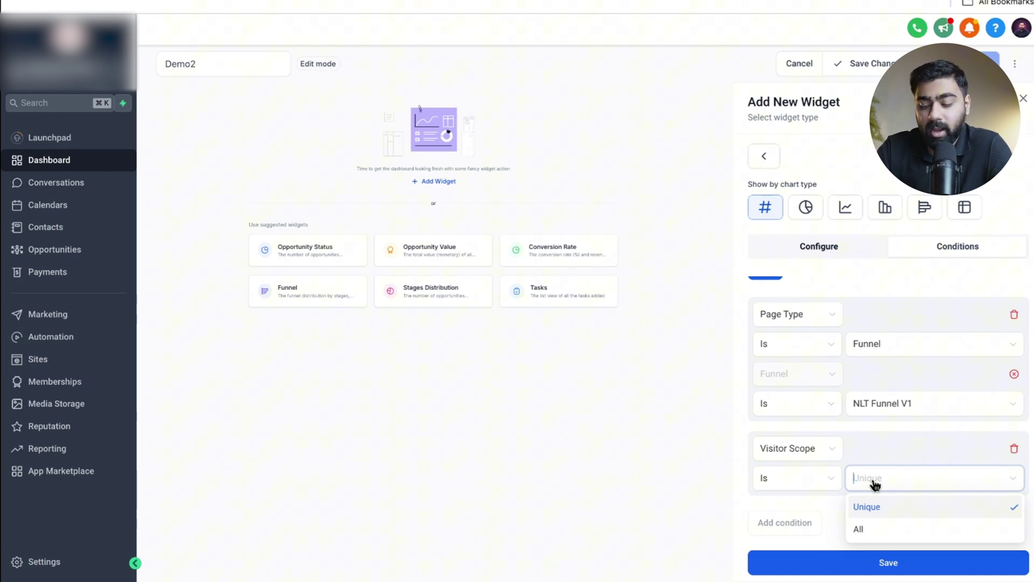
{"action": "left_click", "coordinate": [901, 484]}
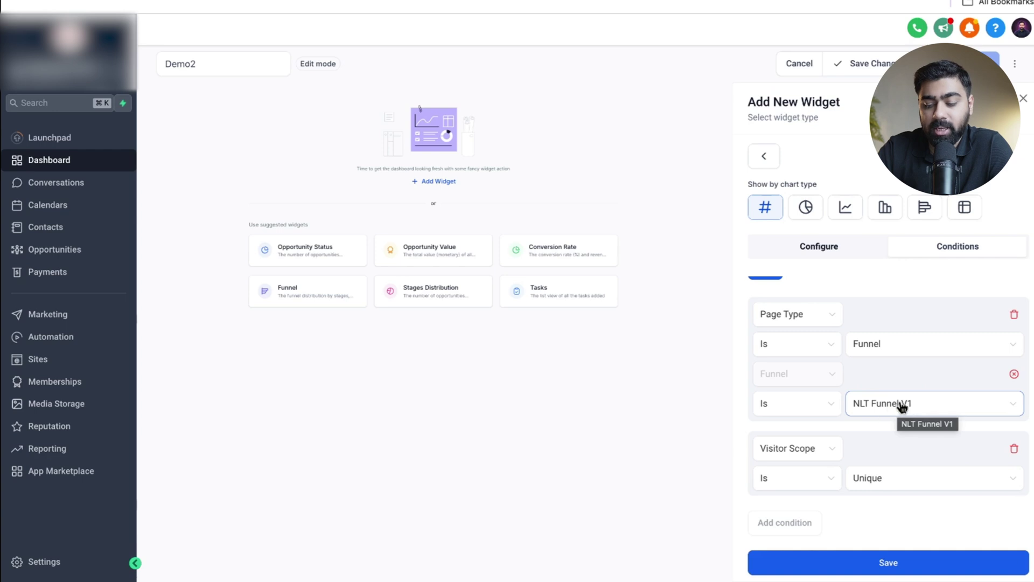
Step: Save the widget showing 616, widen it on the dashboard, and close the editor
{"action": "left_click", "coordinate": [870, 555]}
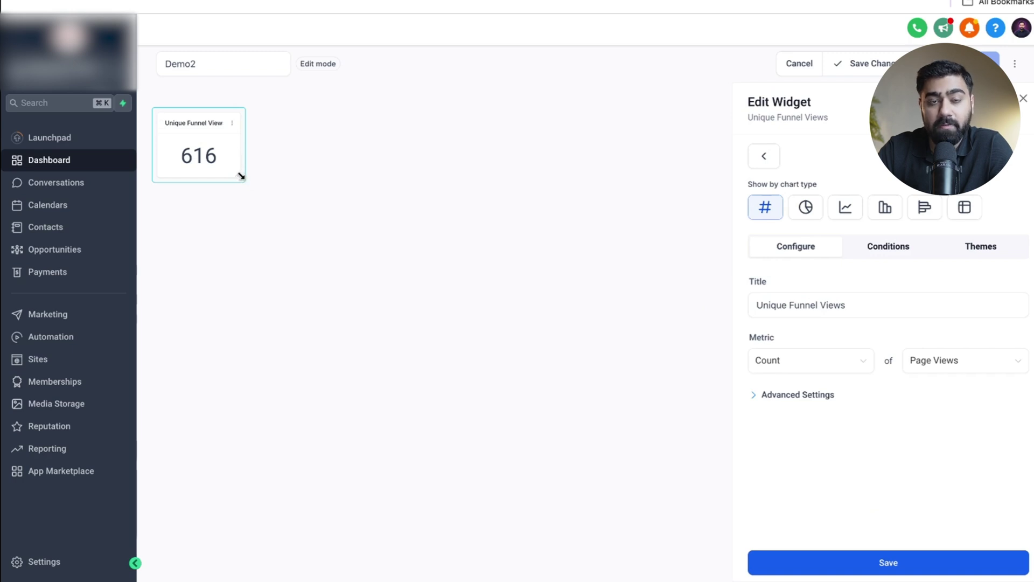
{"action": "left_click_drag", "start_coordinate": [240, 176], "coordinate": [293, 175]}
{"action": "left_click", "coordinate": [1023, 99]}
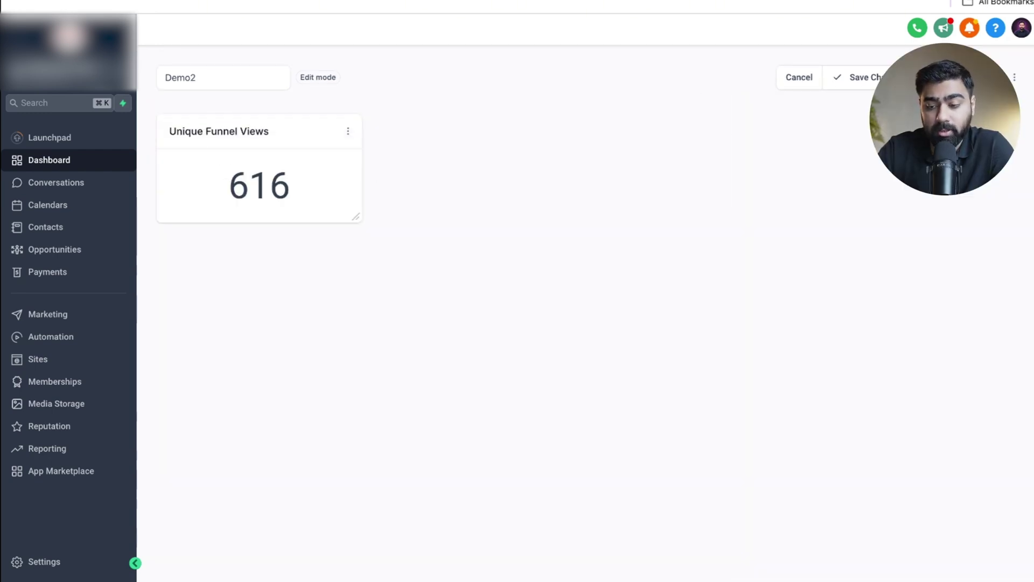
Step: Add a Total Opt ins (All Funnels) widget from the Visitor Data category
{"action": "left_click", "coordinate": [967, 77]}
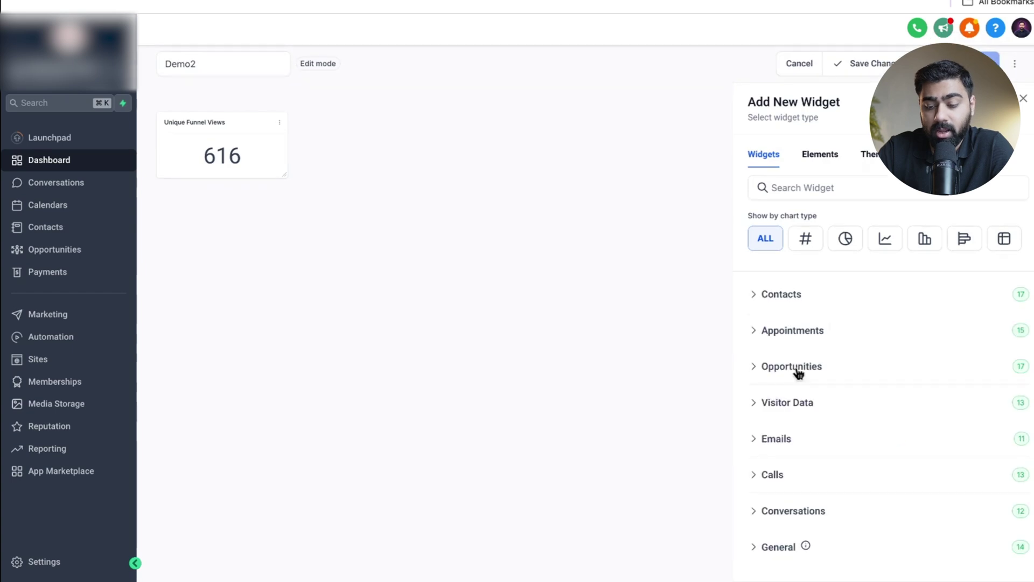
{"action": "left_click", "coordinate": [765, 404]}
{"action": "scroll", "coordinate": [838, 402], "scroll_direction": "down", "scroll_amount": 1}
{"action": "scroll", "coordinate": [838, 403], "scroll_direction": "down", "scroll_amount": 9}
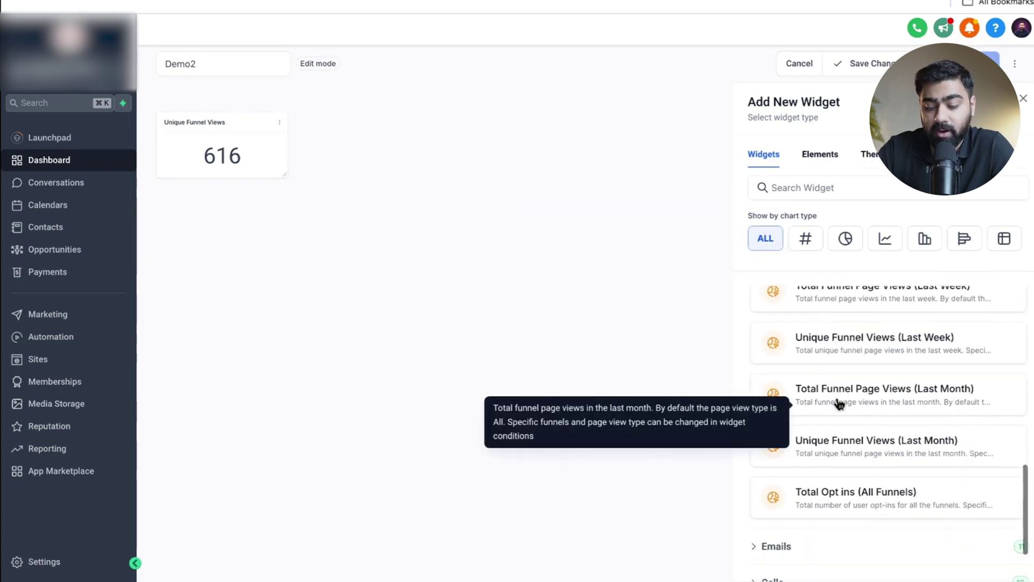
{"action": "left_click", "coordinate": [873, 498]}
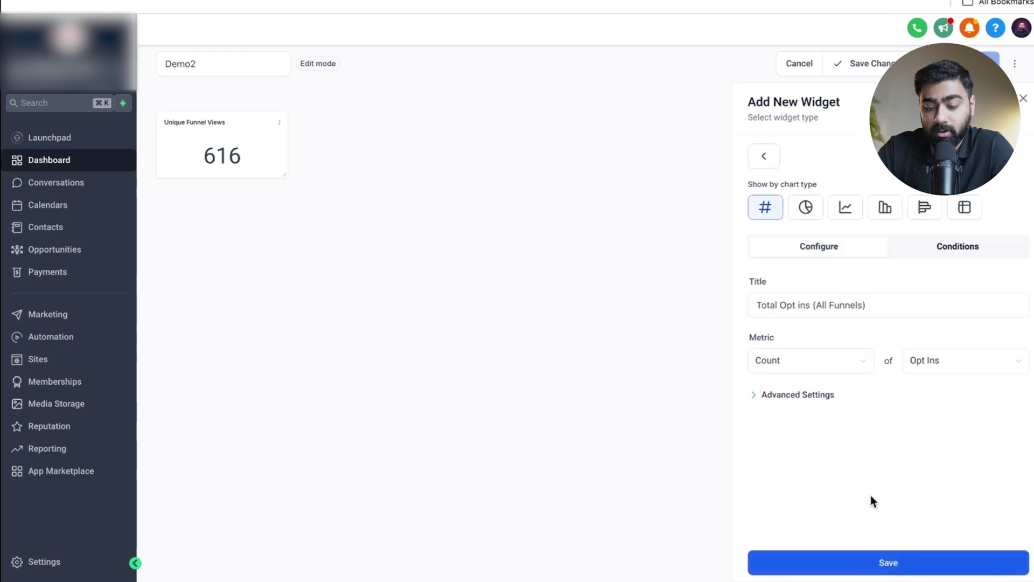
Step: Filter the opt-ins widget to NLT Funnel V1 with Unique visitor scope
{"action": "left_click", "coordinate": [948, 253]}
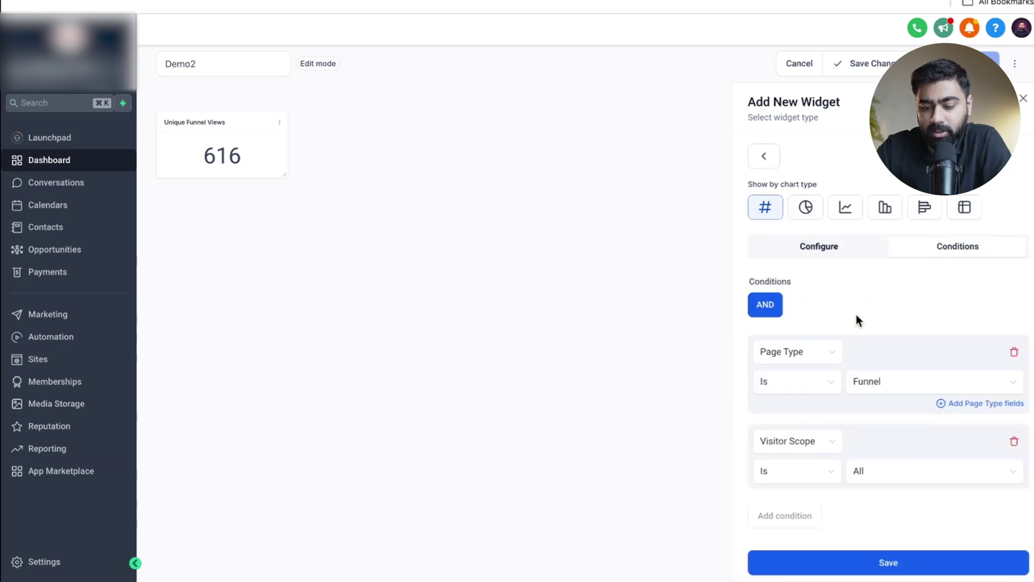
{"action": "left_click", "coordinate": [965, 405]}
{"action": "left_click", "coordinate": [920, 447]}
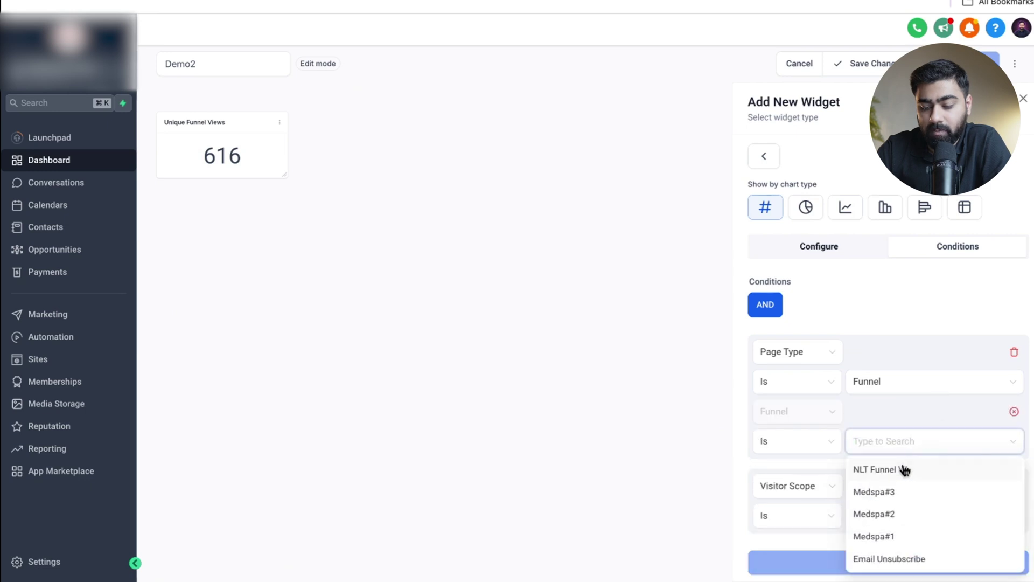
{"action": "left_click", "coordinate": [905, 470]}
{"action": "scroll", "coordinate": [868, 442], "scroll_direction": "down", "scroll_amount": 1}
{"action": "left_click", "coordinate": [873, 479]}
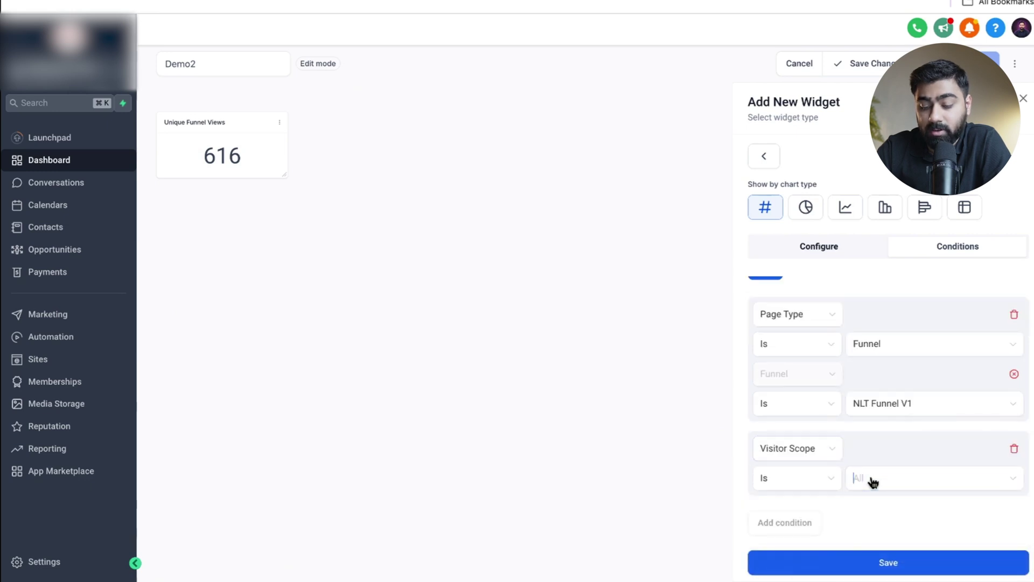
{"action": "left_click", "coordinate": [875, 504]}
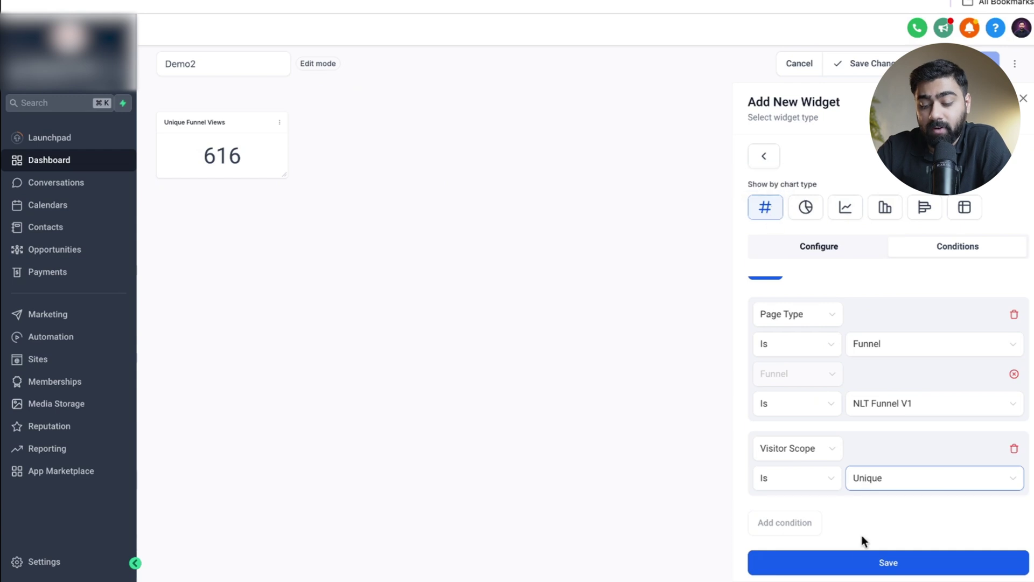
Step: Save the opt-ins widget showing 71, widen it, and close the panel
{"action": "left_click", "coordinate": [857, 565]}
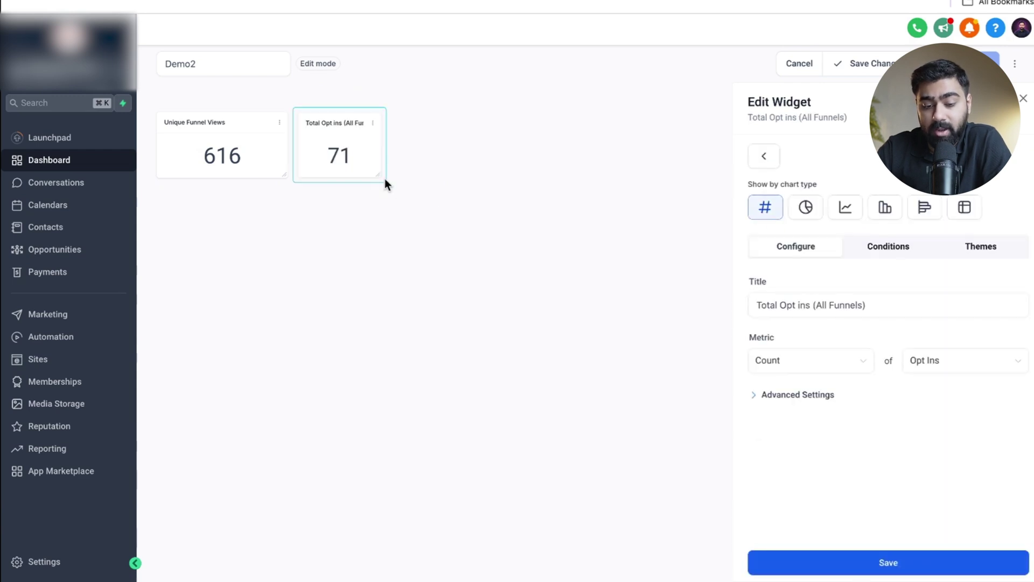
{"action": "left_click_drag", "start_coordinate": [382, 176], "coordinate": [437, 173]}
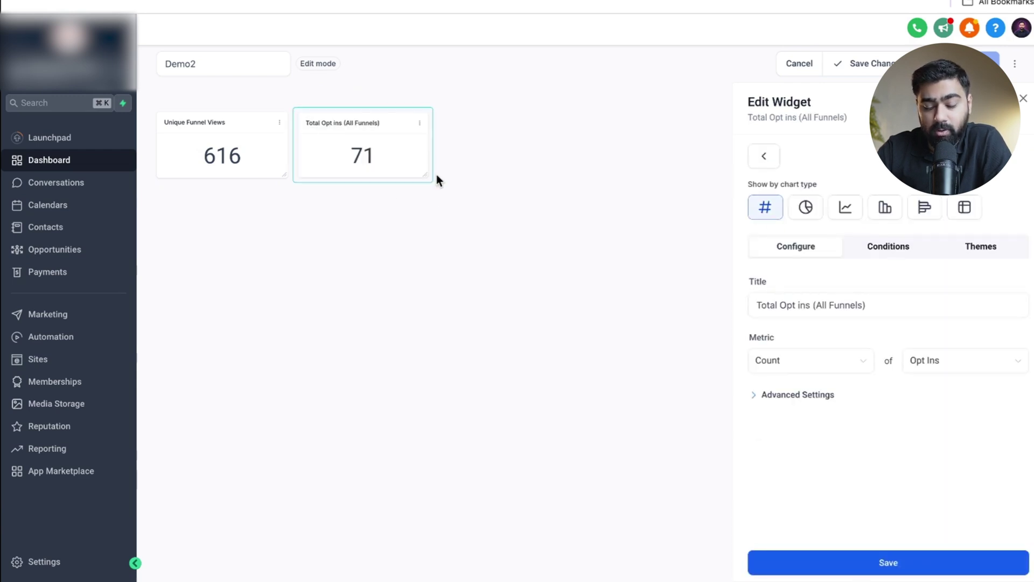
{"action": "left_click", "coordinate": [436, 173]}
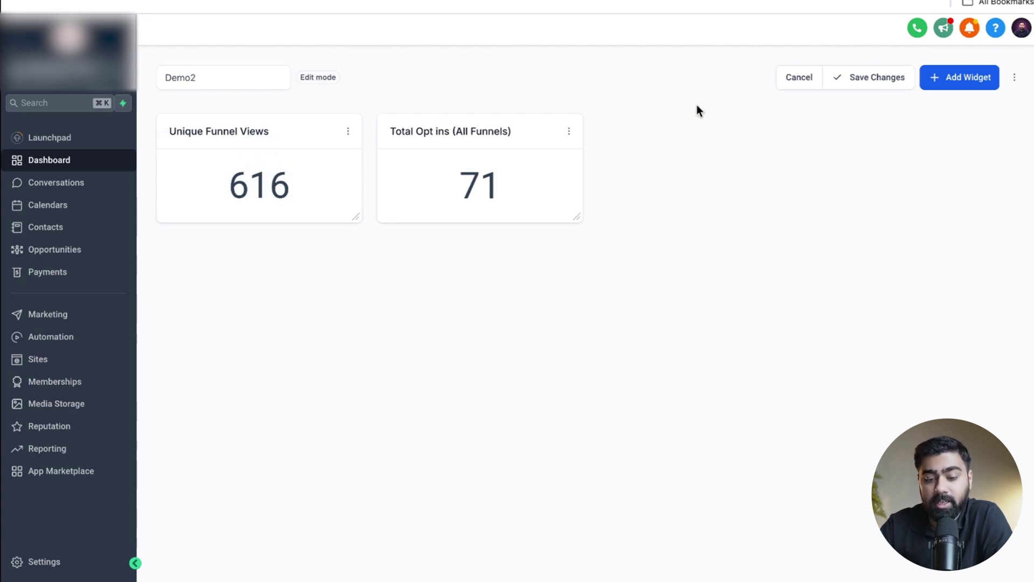
Step: Add an Appointment Count widget from Appointments, removing the extra status condition
{"action": "left_click", "coordinate": [956, 90]}
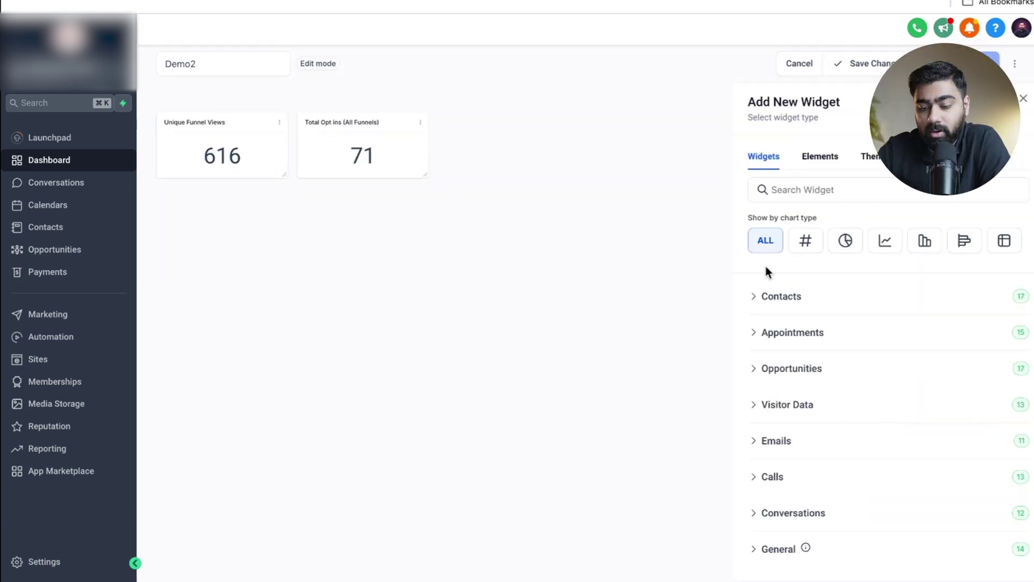
{"action": "left_click", "coordinate": [757, 335]}
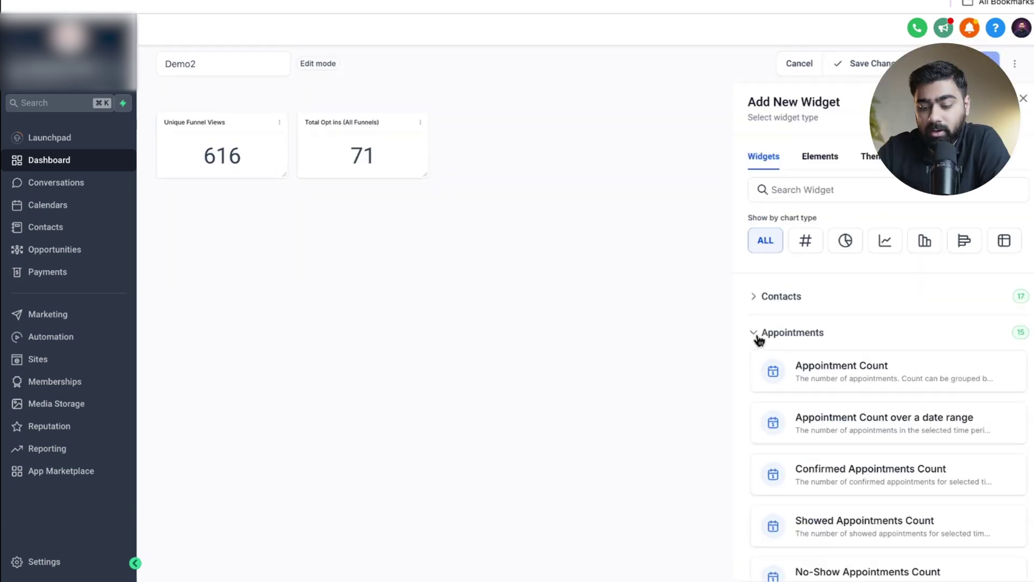
{"action": "left_click", "coordinate": [785, 373]}
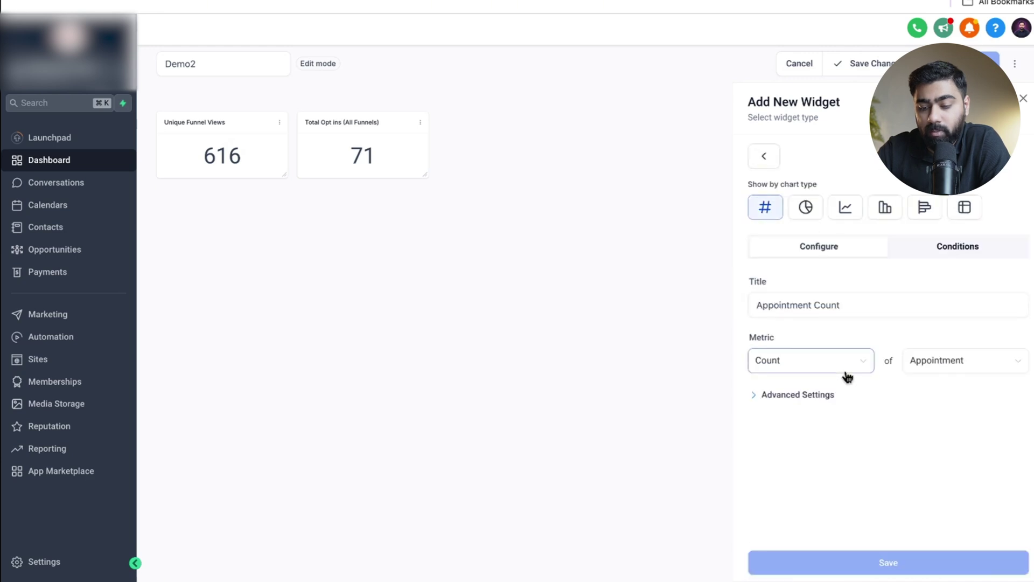
{"action": "left_click", "coordinate": [942, 258]}
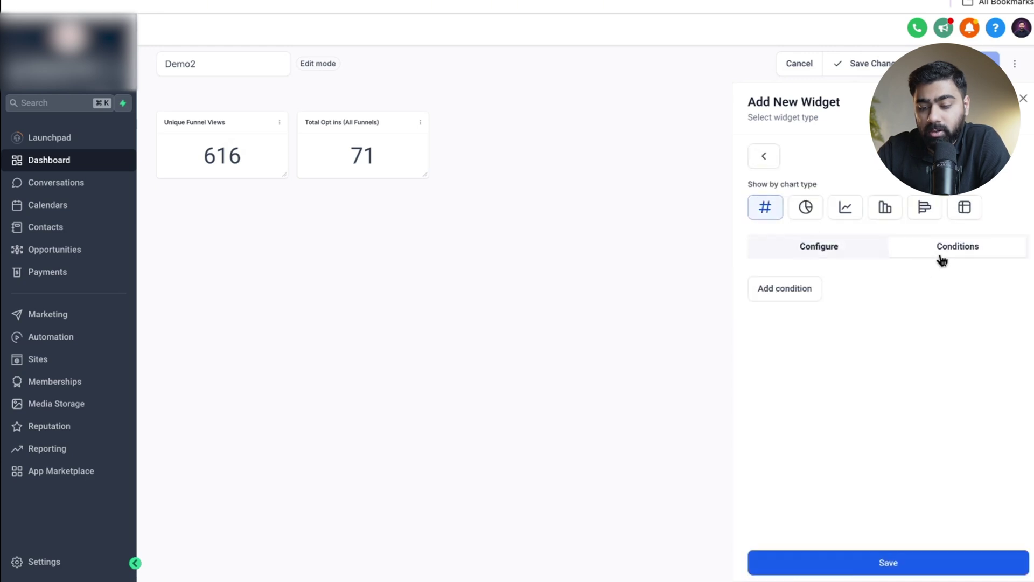
{"action": "left_click", "coordinate": [804, 280]}
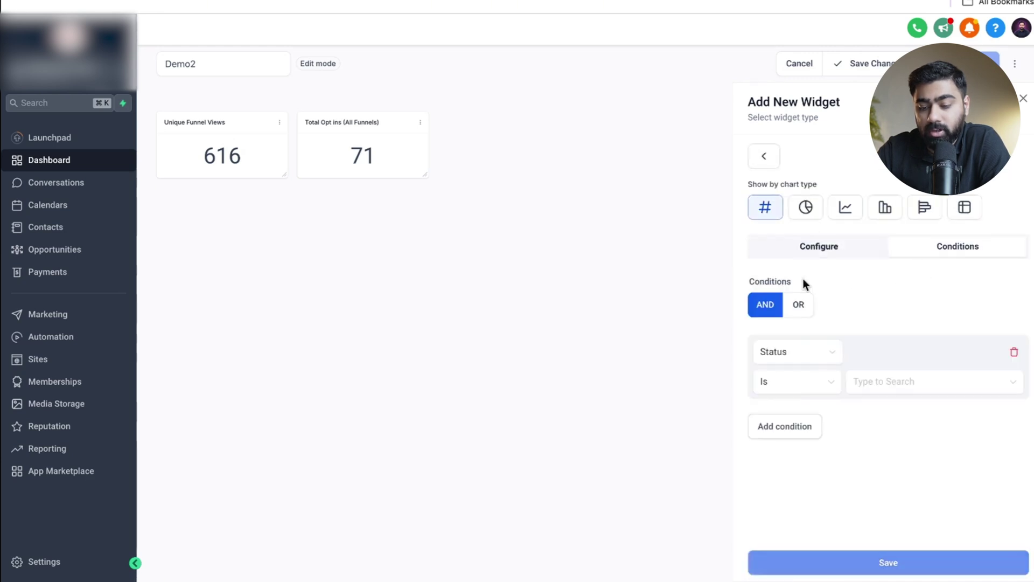
{"action": "left_click", "coordinate": [1016, 354]}
{"action": "left_click", "coordinate": [796, 248]}
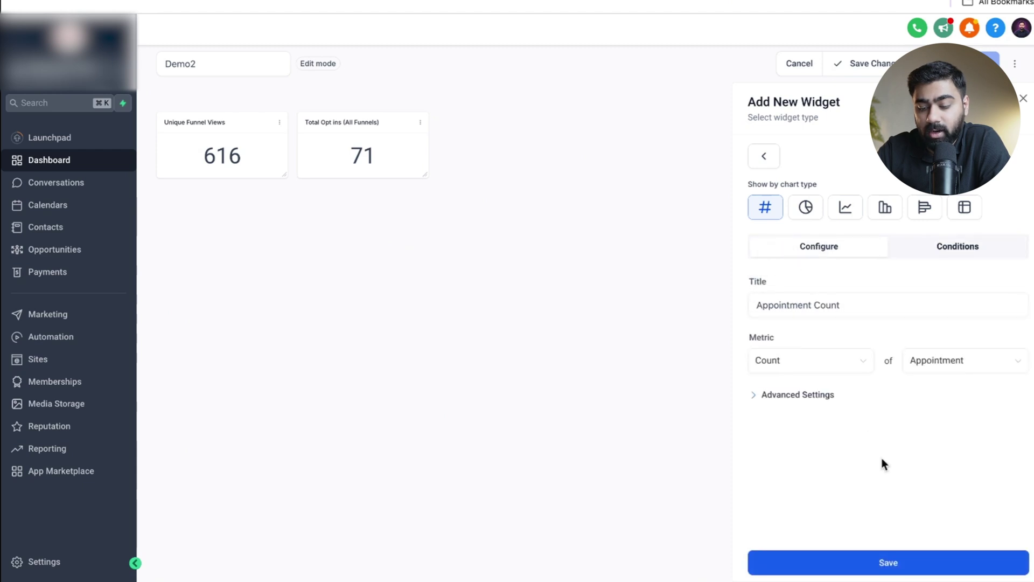
Step: Save the Appointment Count widget showing 30 and widen it on the dashboard
{"action": "left_click", "coordinate": [880, 562]}
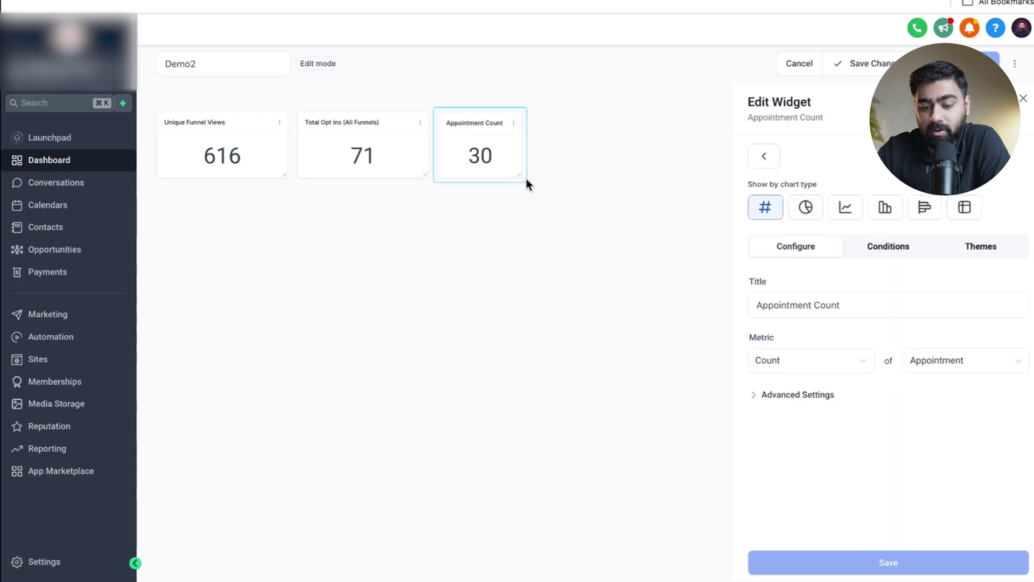
{"action": "left_click_drag", "start_coordinate": [519, 174], "coordinate": [575, 177]}
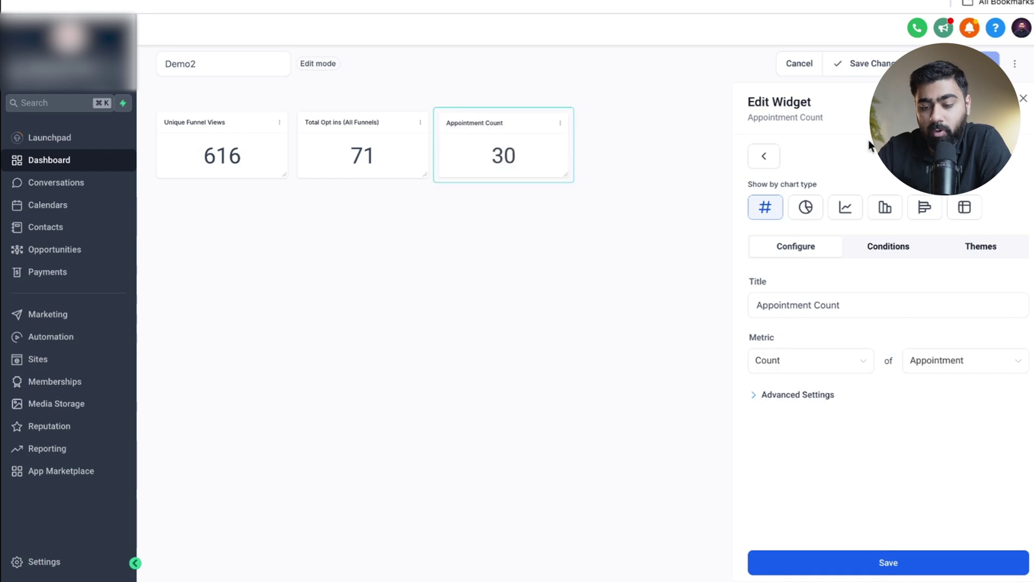
{"action": "left_click", "coordinate": [1024, 99]}
{"action": "left_click", "coordinate": [946, 66]}
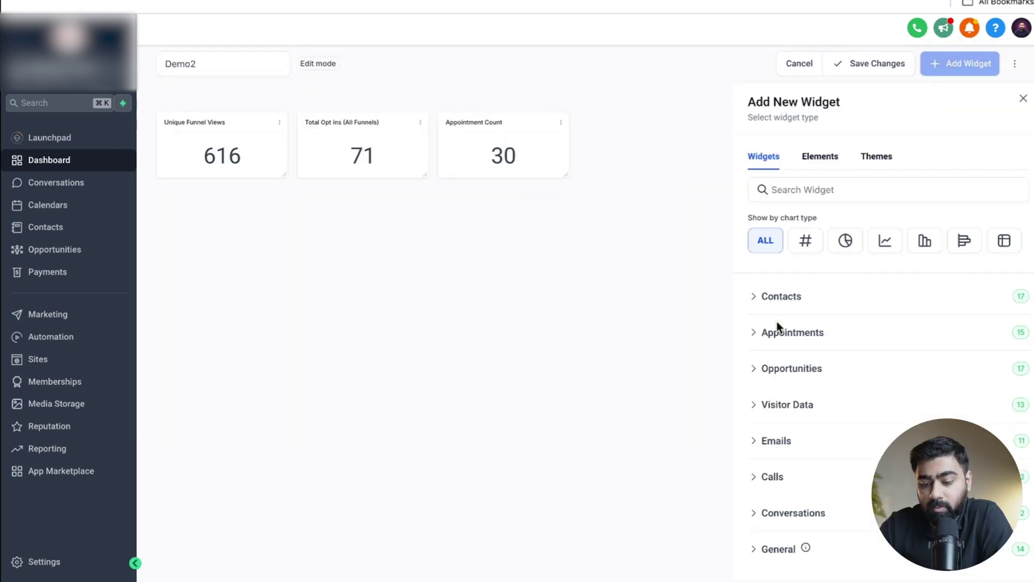
Step: Add another Appointment Count number widget with condition Status Is Confirmed, showing 22
{"action": "left_click", "coordinate": [805, 240]}
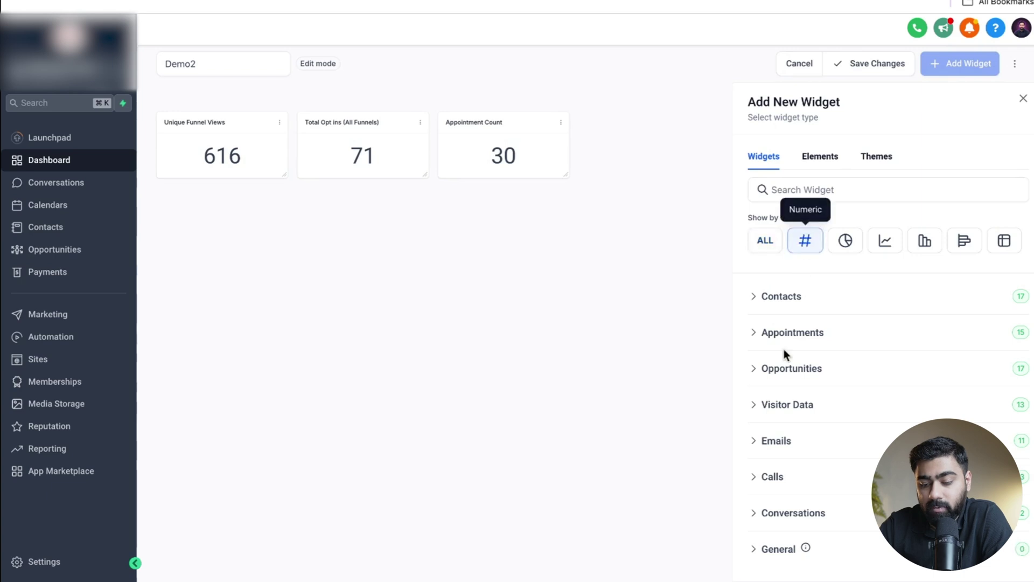
{"action": "left_click", "coordinate": [757, 339]}
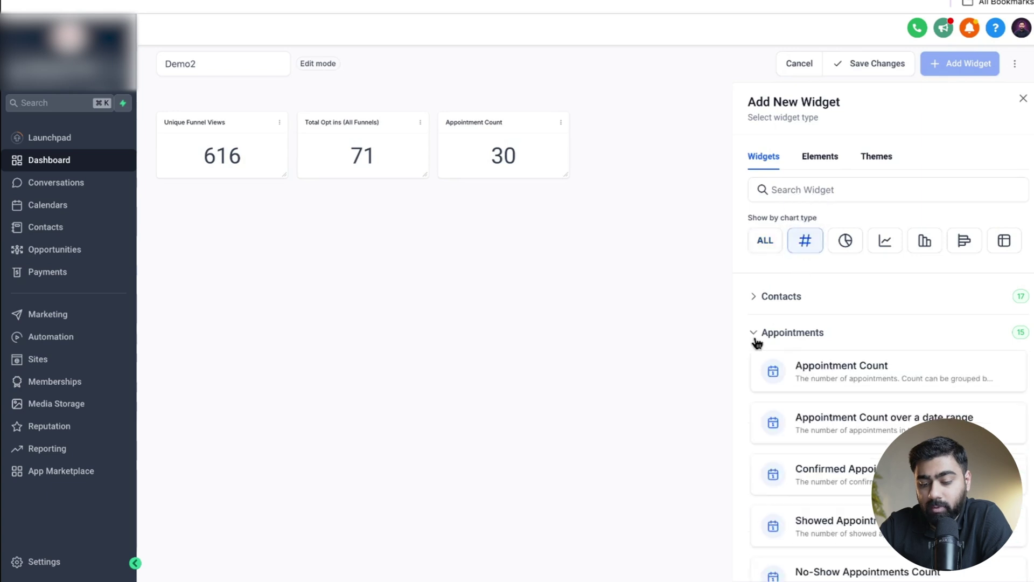
{"action": "left_click", "coordinate": [834, 366]}
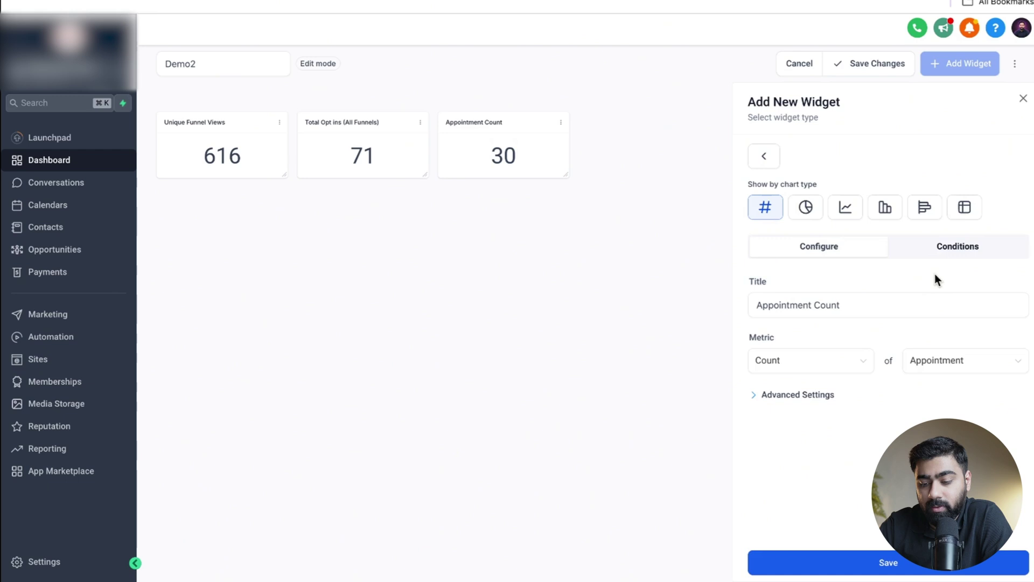
{"action": "left_click", "coordinate": [958, 247]}
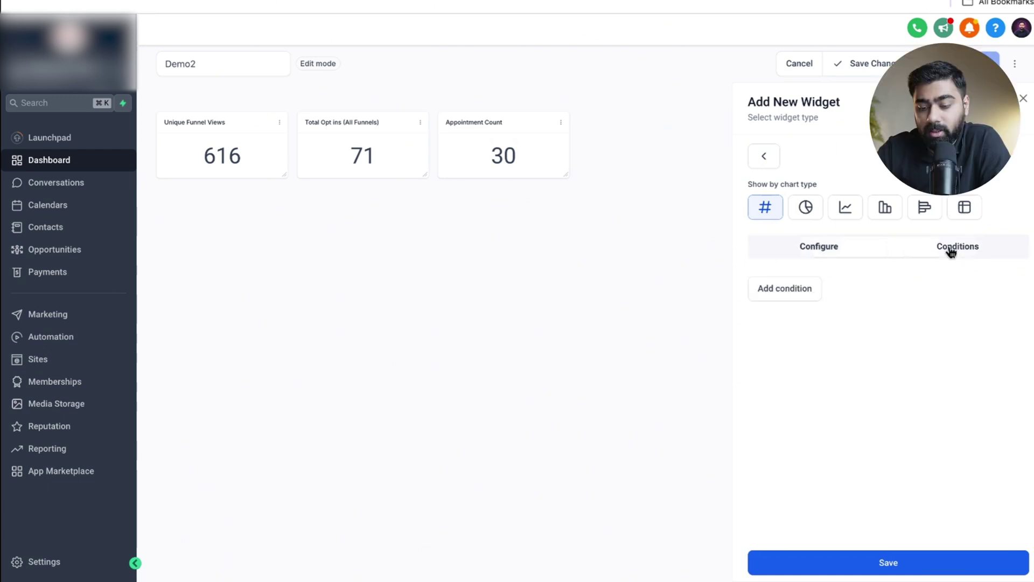
{"action": "left_click", "coordinate": [803, 288]}
{"action": "left_click", "coordinate": [857, 381]}
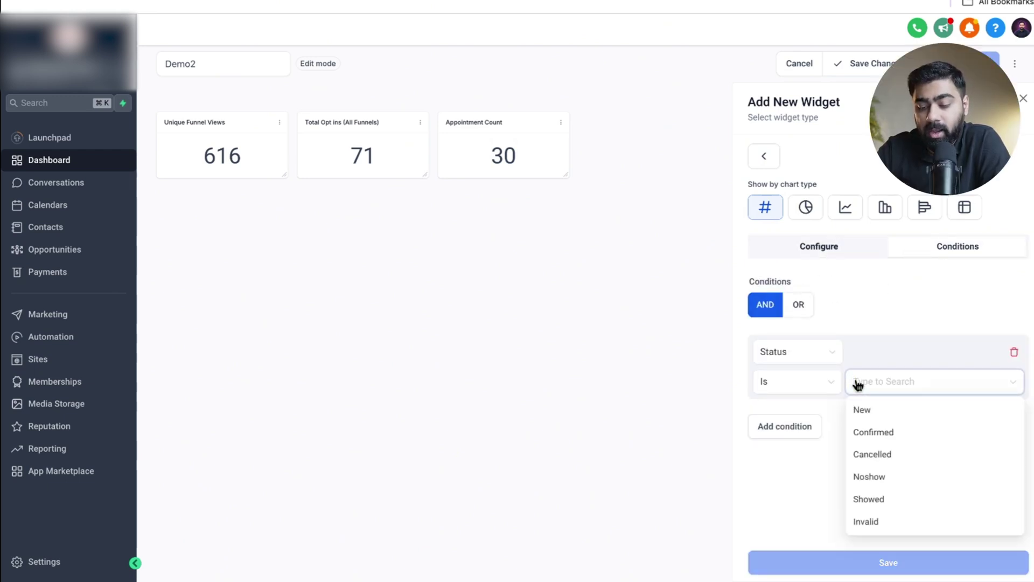
{"action": "left_click", "coordinate": [877, 434]}
{"action": "left_click", "coordinate": [884, 562]}
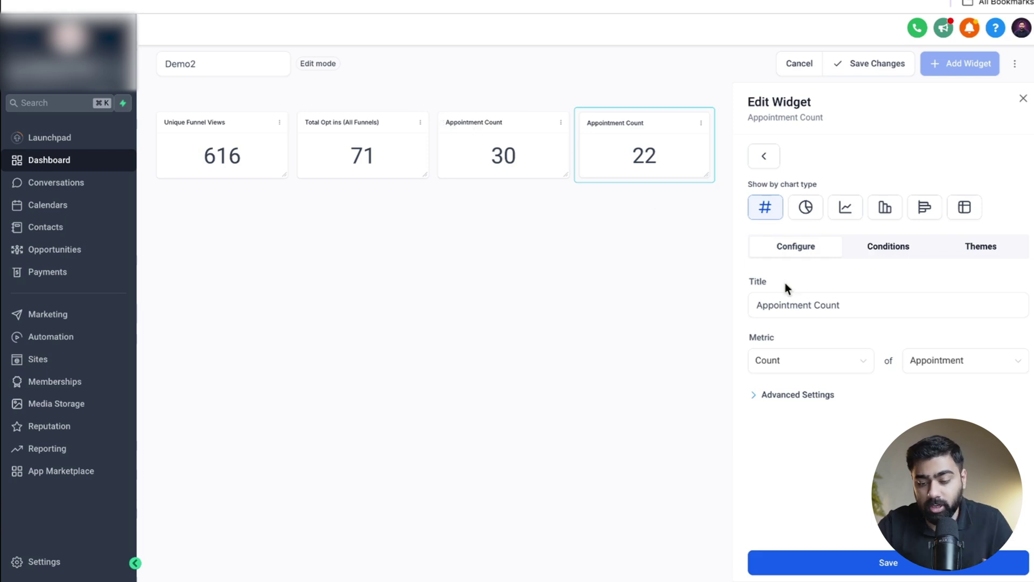
Step: Retitle the confirmed widget 'Total Confirmed Appointments' and save it
{"action": "left_click", "coordinate": [785, 305]}
{"action": "key", "text": "ctrl+a"}
{"action": "key", "text": "BackSpace"}
{"action": "type", "text": "Total Confirmed Appointments"}
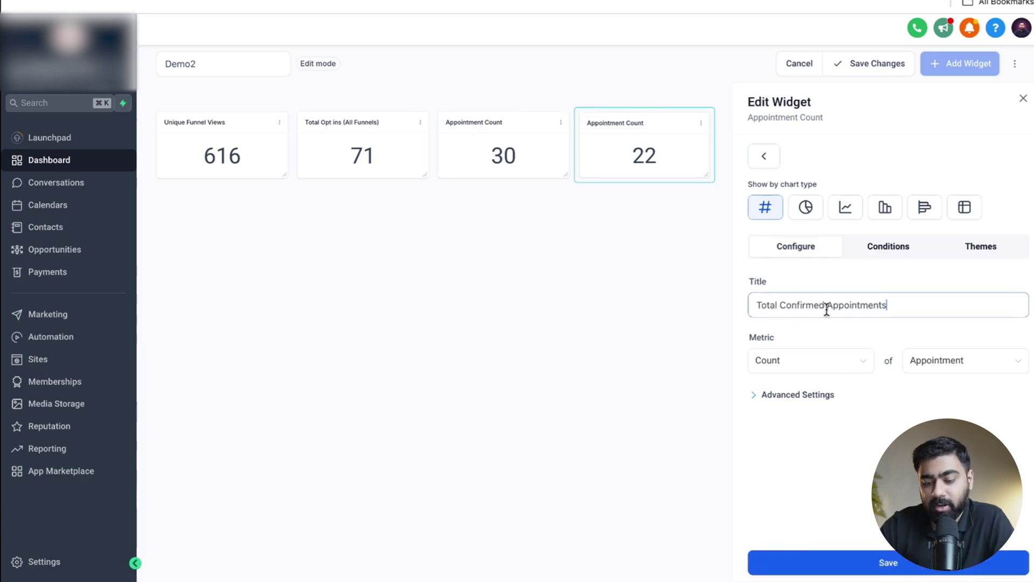
{"action": "left_click", "coordinate": [800, 557]}
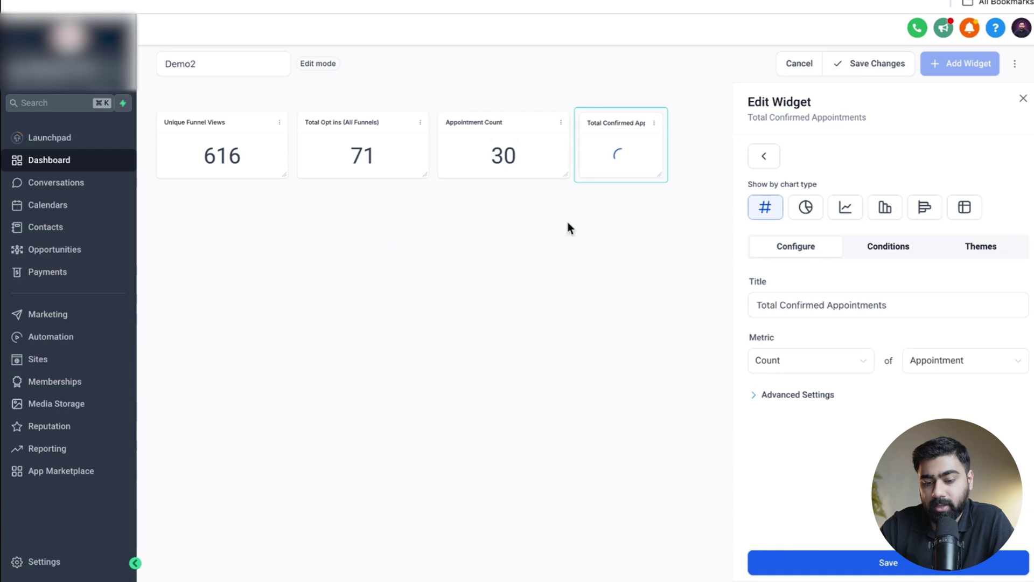
Step: Retitle the first Appointment Count widget 'Total Appointments' and widen the confirmed card
{"action": "left_click", "coordinate": [562, 123]}
{"action": "left_click", "coordinate": [556, 77]}
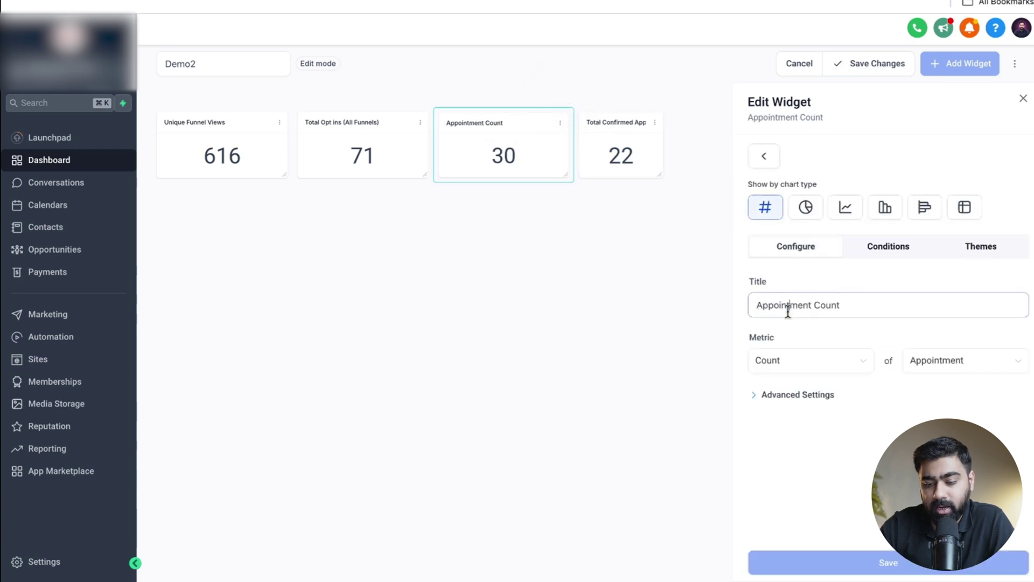
{"action": "triple_click", "coordinate": [788, 310]}
{"action": "type", "text": "To"}
{"action": "key", "text": "super+a"}
{"action": "type", "text": "Tota"}
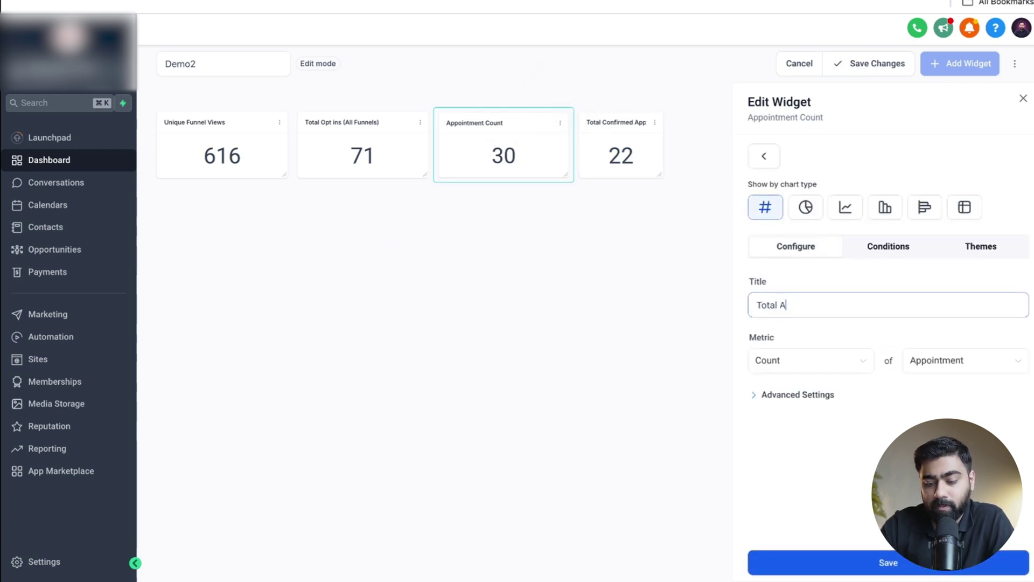
{"action": "type", "text": "s"}
{"action": "left_click", "coordinate": [517, 176]}
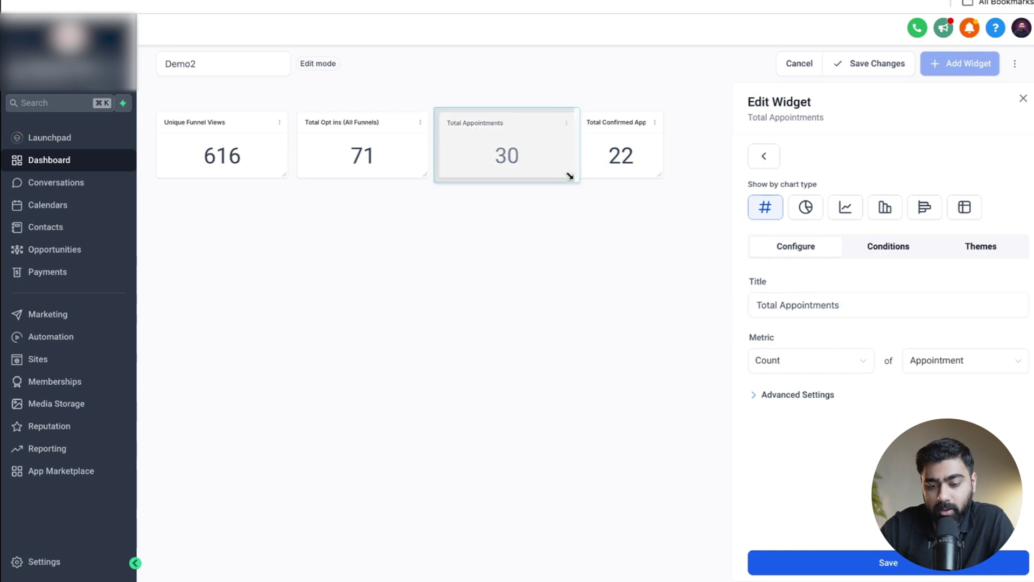
{"action": "left_click_drag", "start_coordinate": [660, 175], "coordinate": [713, 178]}
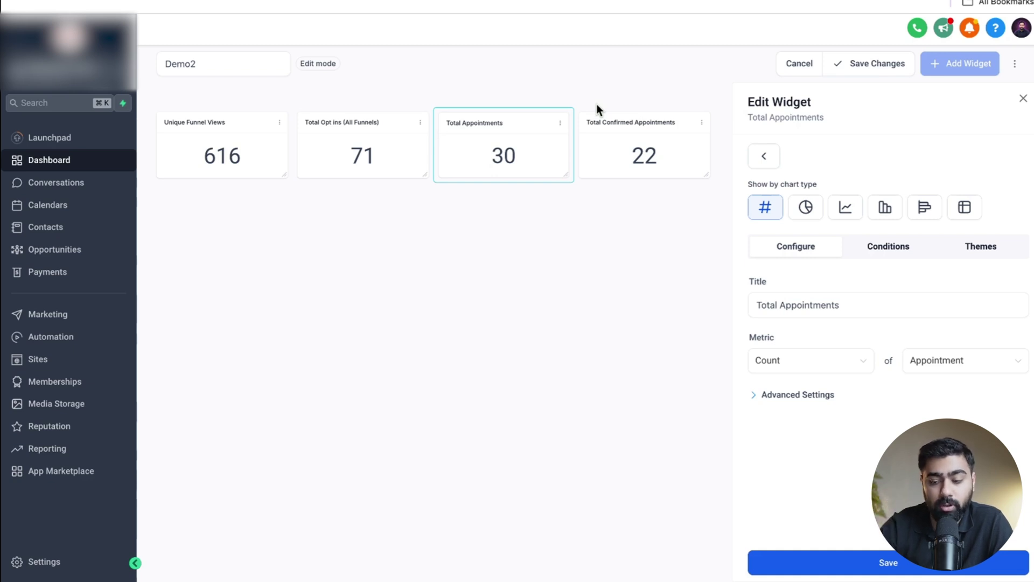
{"action": "left_click", "coordinate": [1024, 99]}
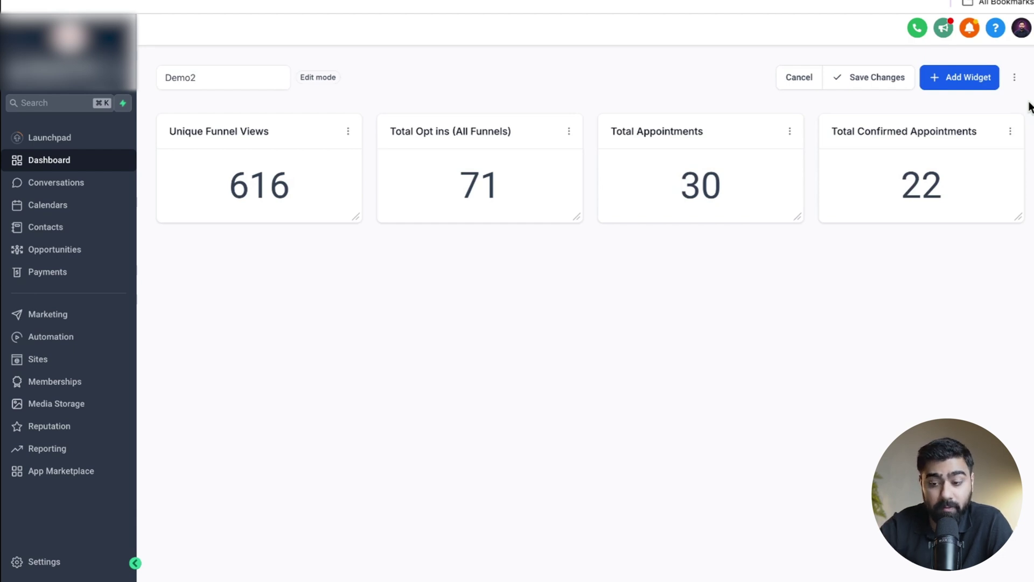
Step: Add a Funnel Views Trend line chart from Visitor Data with a Daily breakdown
{"action": "left_click", "coordinate": [963, 86]}
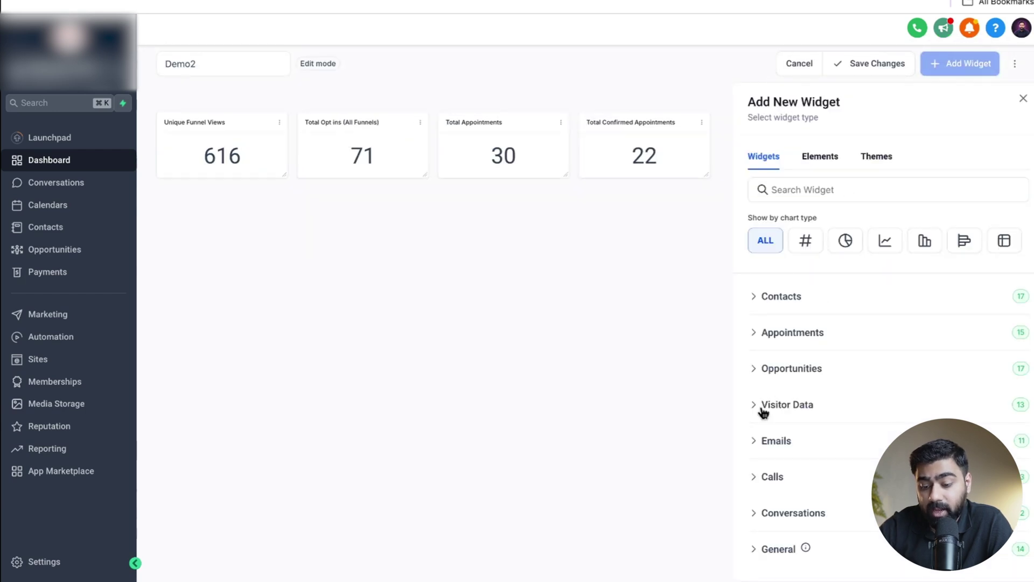
{"action": "left_click", "coordinate": [764, 412]}
{"action": "scroll", "coordinate": [852, 365], "scroll_direction": "down", "scroll_amount": 3}
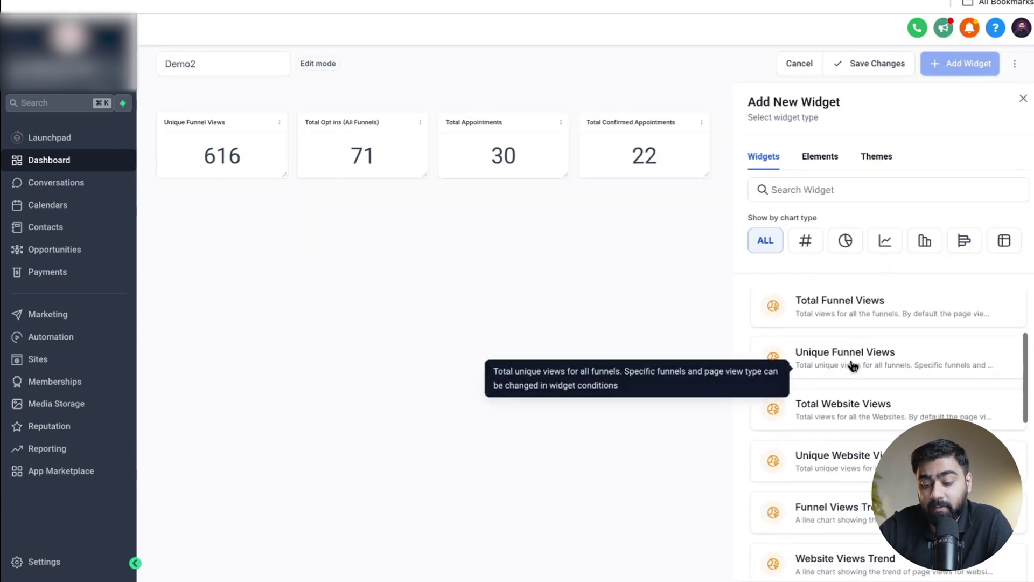
{"action": "scroll", "coordinate": [853, 365], "scroll_direction": "down", "scroll_amount": 3}
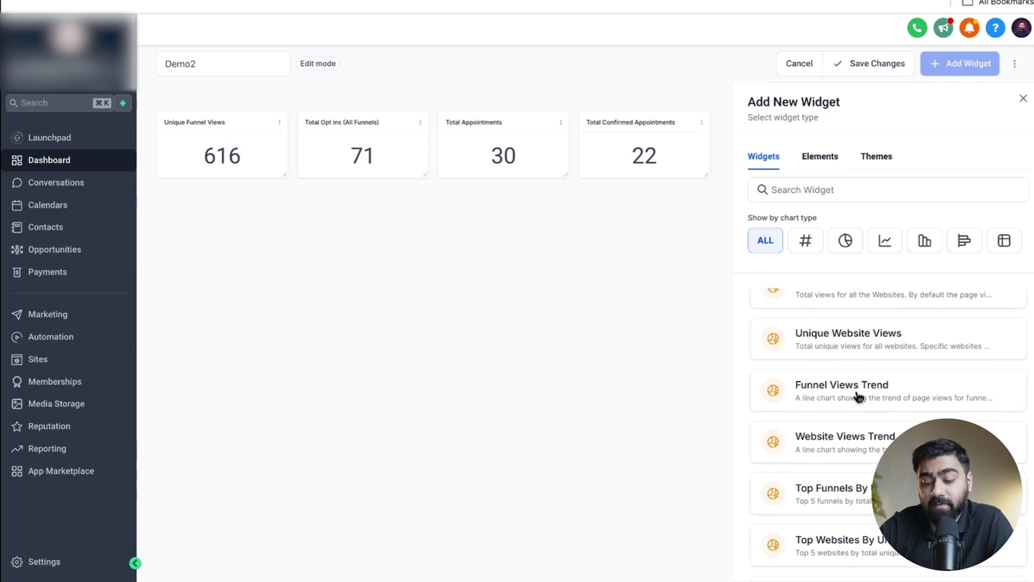
{"action": "left_click", "coordinate": [859, 397]}
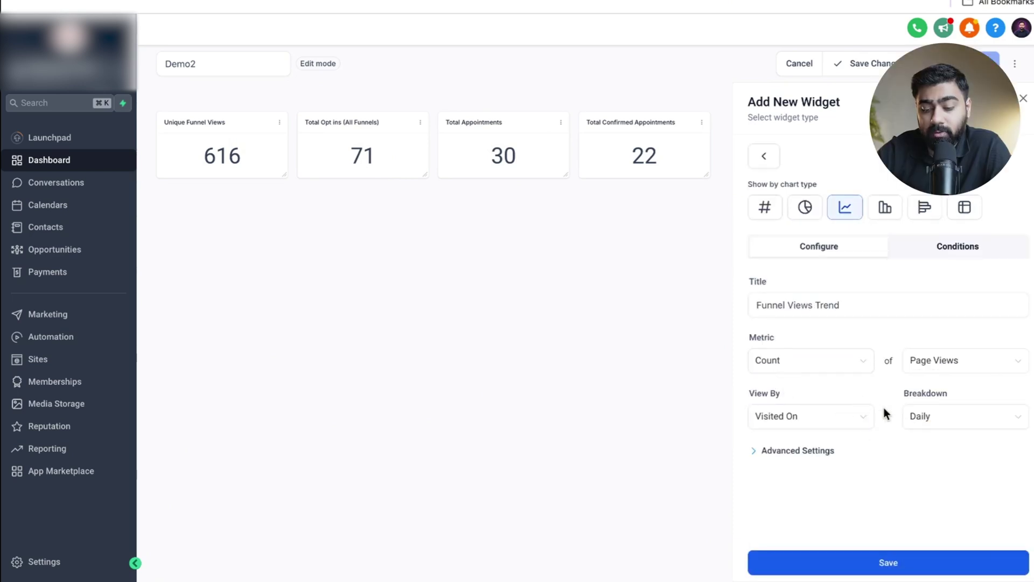
{"action": "left_click", "coordinate": [913, 416]}
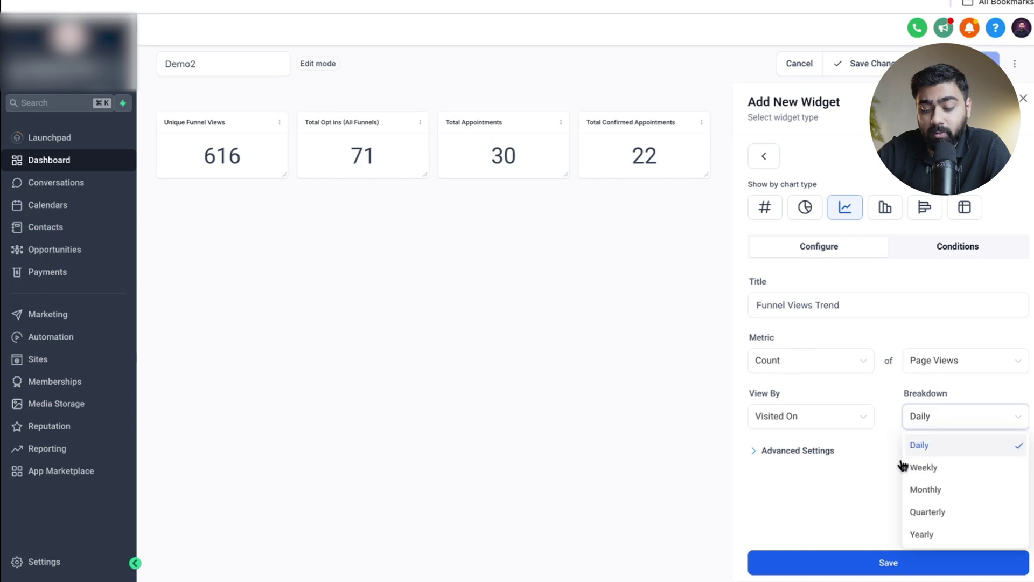
{"action": "left_click", "coordinate": [922, 448]}
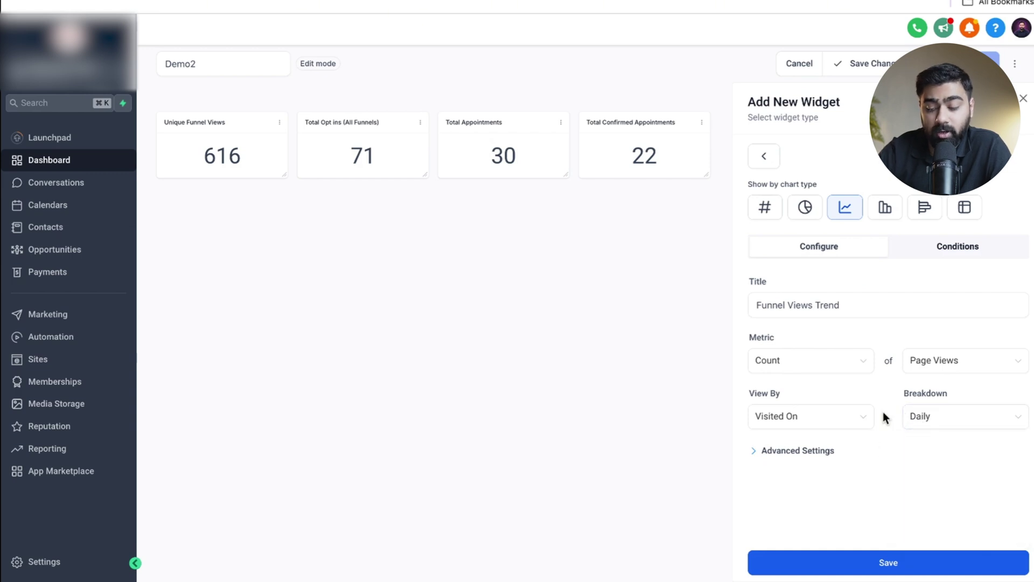
Step: Filter the trend chart to NLT Funnel V1 and unique visitors, save, and stretch it full width
{"action": "left_click", "coordinate": [950, 258]}
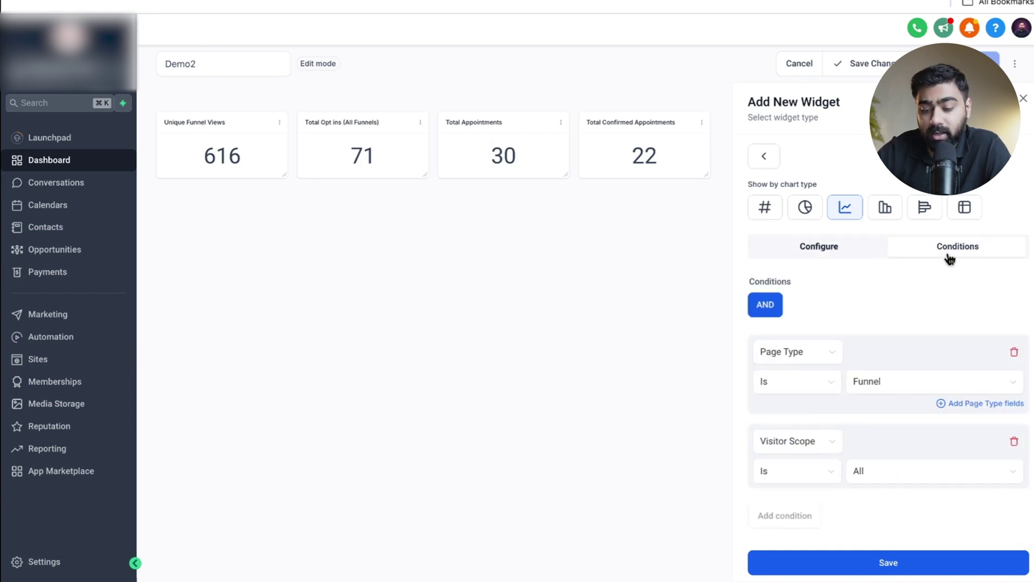
{"action": "left_click", "coordinate": [962, 404]}
{"action": "left_click", "coordinate": [914, 435]}
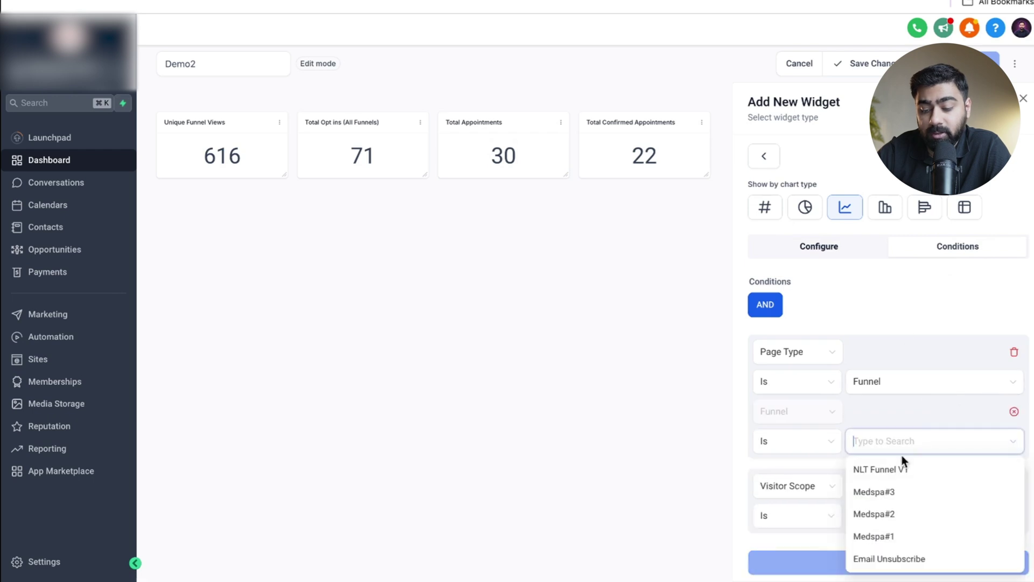
{"action": "left_click", "coordinate": [901, 464]}
{"action": "scroll", "coordinate": [890, 418], "scroll_direction": "down", "scroll_amount": 1}
{"action": "left_click", "coordinate": [886, 478]}
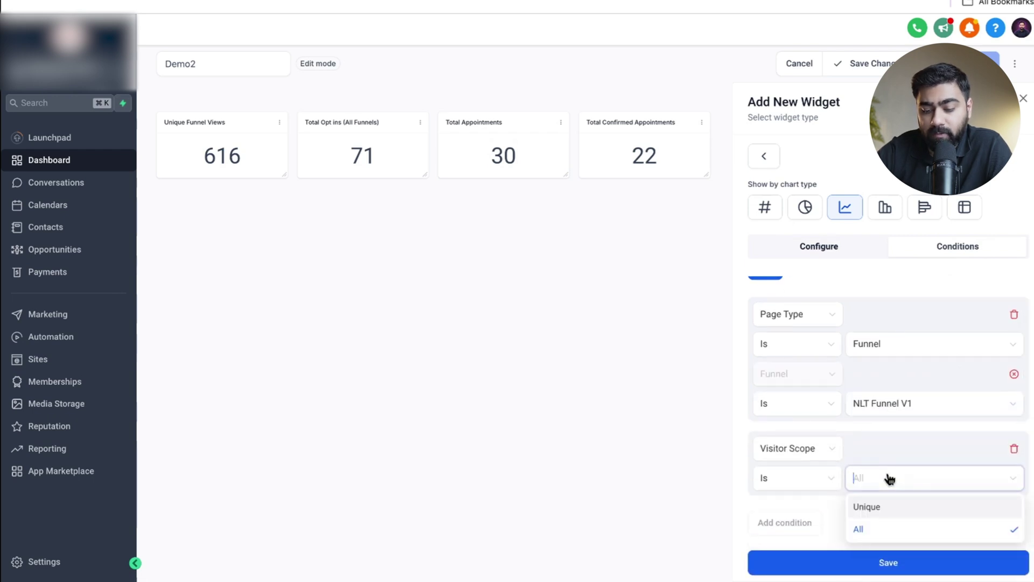
{"action": "left_click", "coordinate": [880, 507]}
{"action": "left_click", "coordinate": [862, 563]}
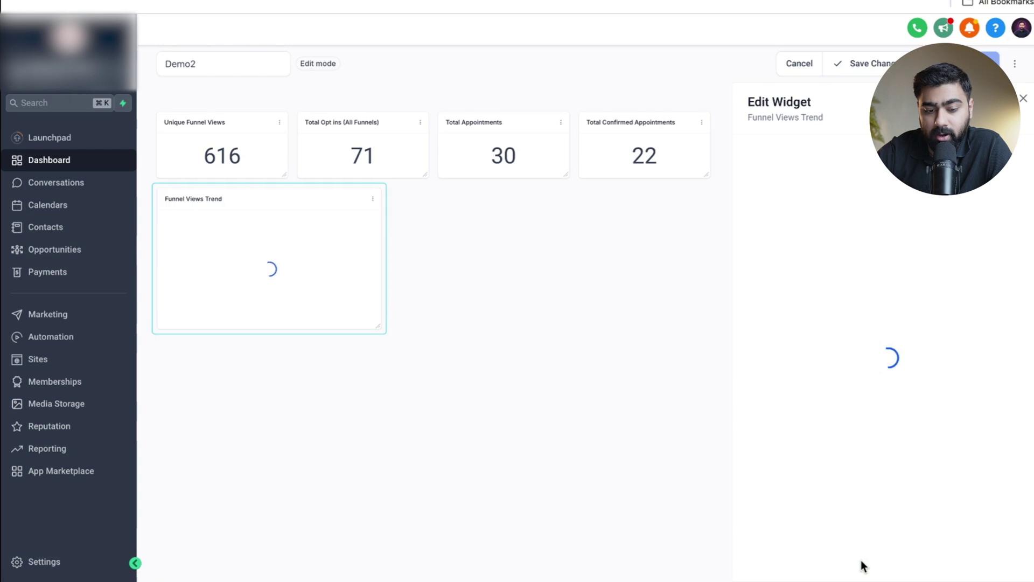
{"action": "left_click_drag", "start_coordinate": [379, 327], "coordinate": [706, 322]}
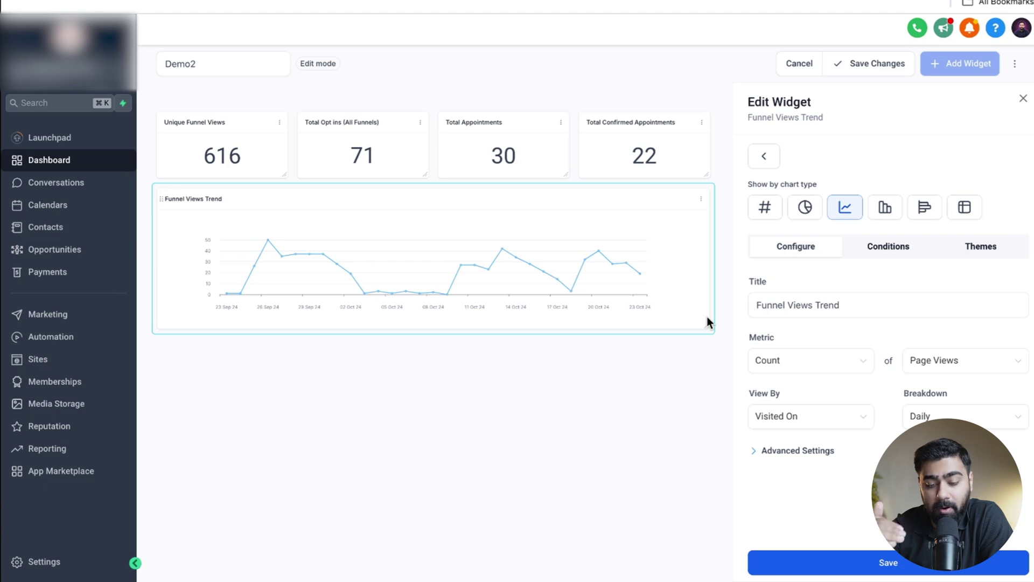
Step: Add the Top Funnels By Unique Views bar chart from the Visitor Data category
{"action": "key", "text": "Escape"}
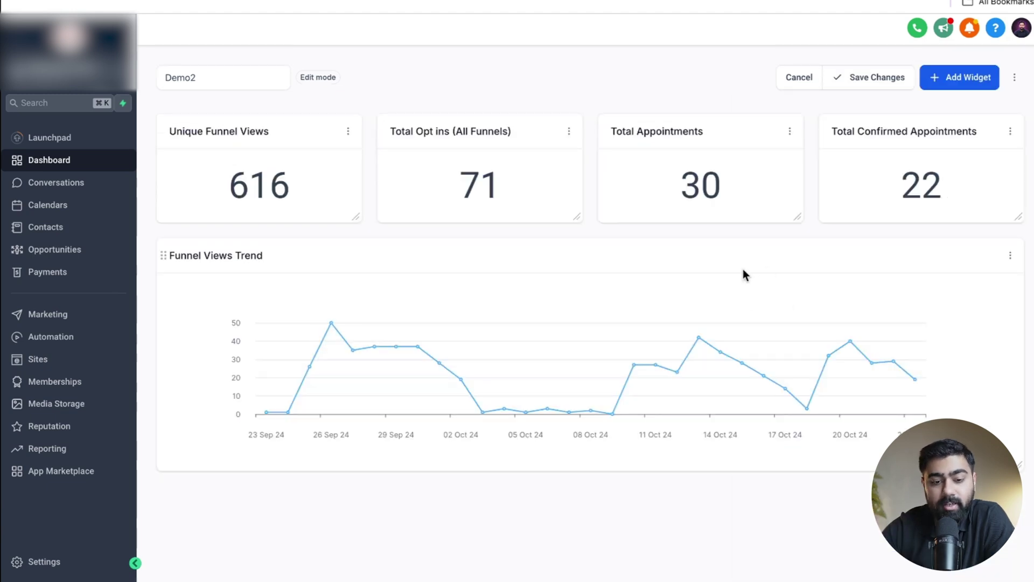
{"action": "left_click", "coordinate": [956, 81]}
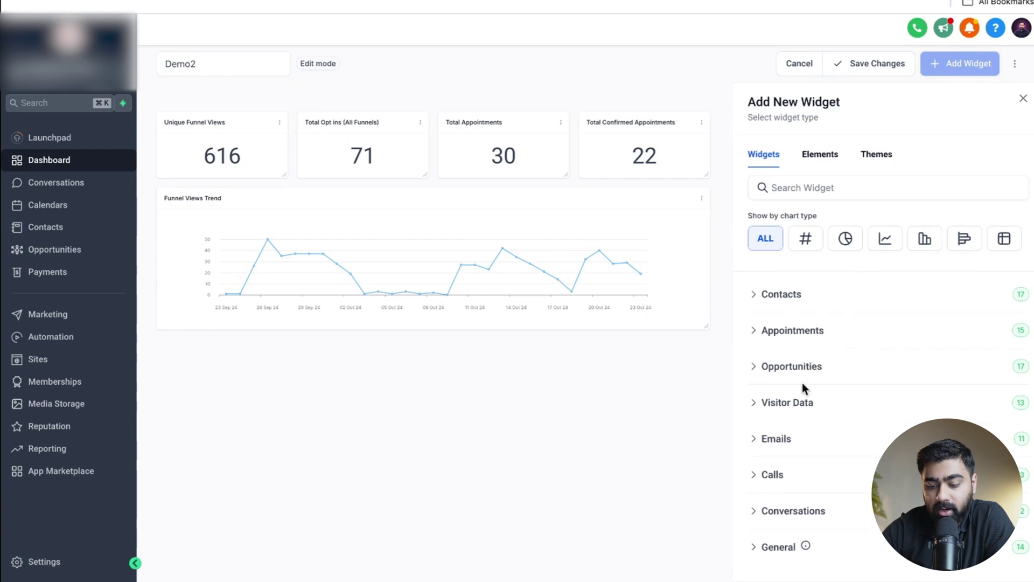
{"action": "left_click", "coordinate": [772, 404]}
{"action": "scroll", "coordinate": [851, 398], "scroll_direction": "down", "scroll_amount": 5}
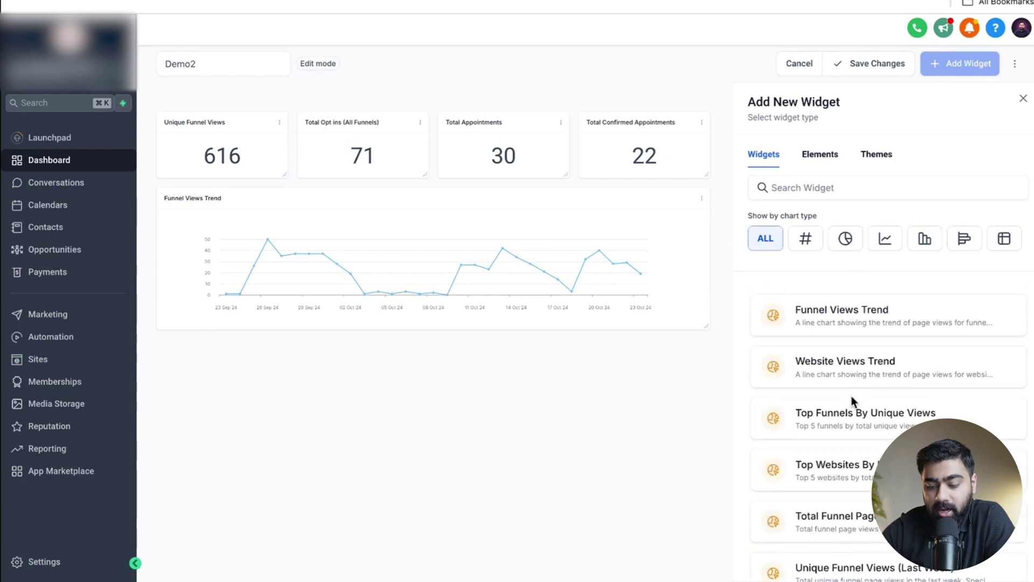
{"action": "scroll", "coordinate": [852, 400], "scroll_direction": "down", "scroll_amount": 4}
{"action": "scroll", "coordinate": [853, 399], "scroll_direction": "up", "scroll_amount": 3}
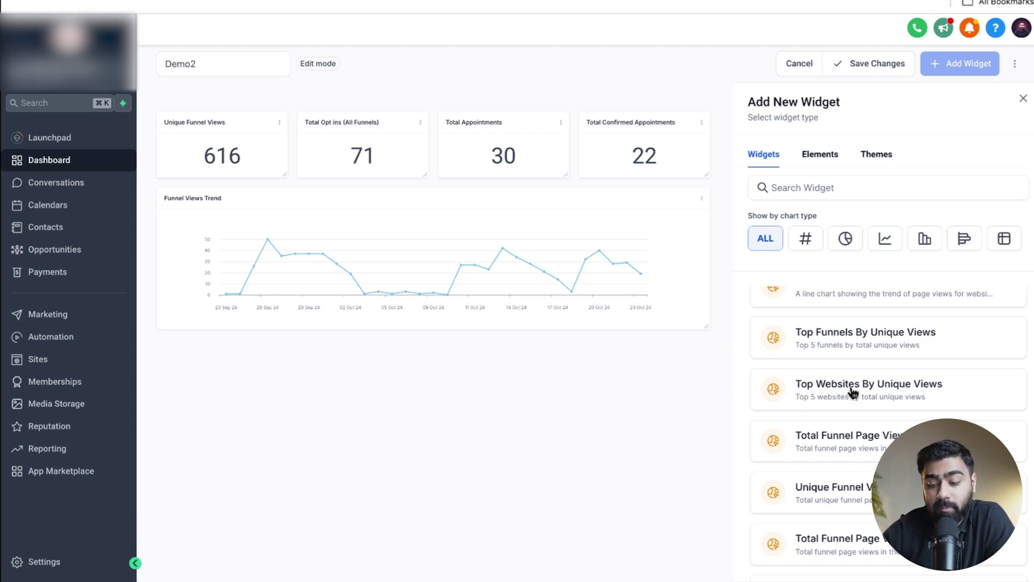
{"action": "left_click", "coordinate": [837, 345]}
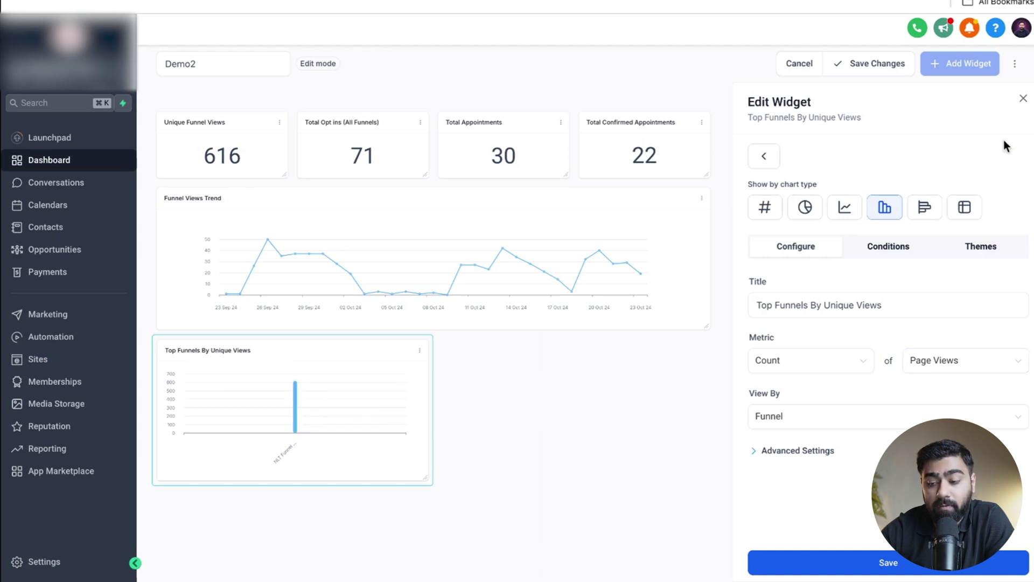
Step: Add another Top Funnels By Unique Views widget with its metric set to Opt Ins
{"action": "left_click", "coordinate": [1023, 98]}
{"action": "left_click", "coordinate": [754, 409]}
{"action": "scroll", "coordinate": [836, 444], "scroll_direction": "down", "scroll_amount": 6}
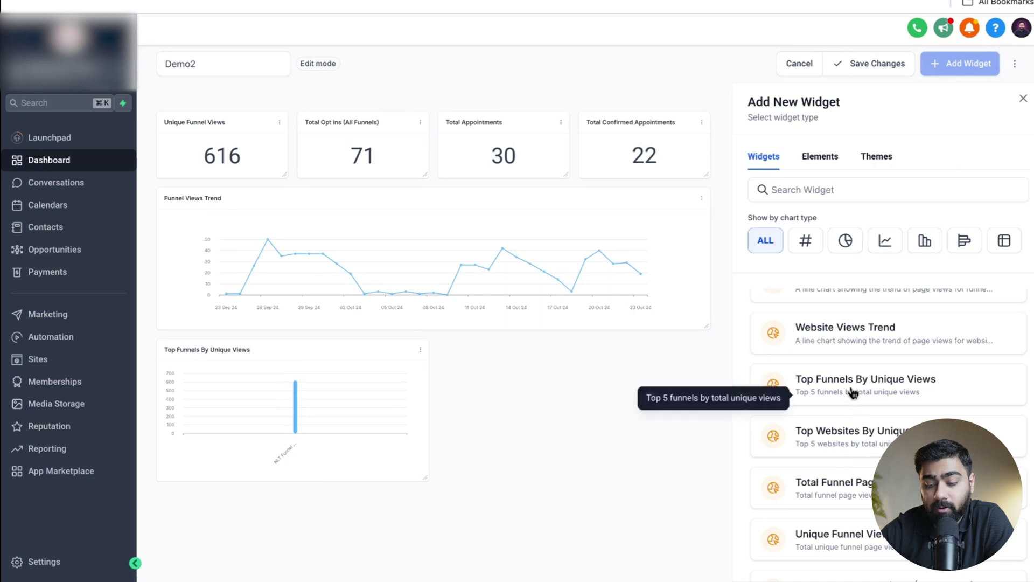
{"action": "left_click", "coordinate": [856, 393]}
{"action": "left_click", "coordinate": [929, 361]}
{"action": "left_click", "coordinate": [919, 411]}
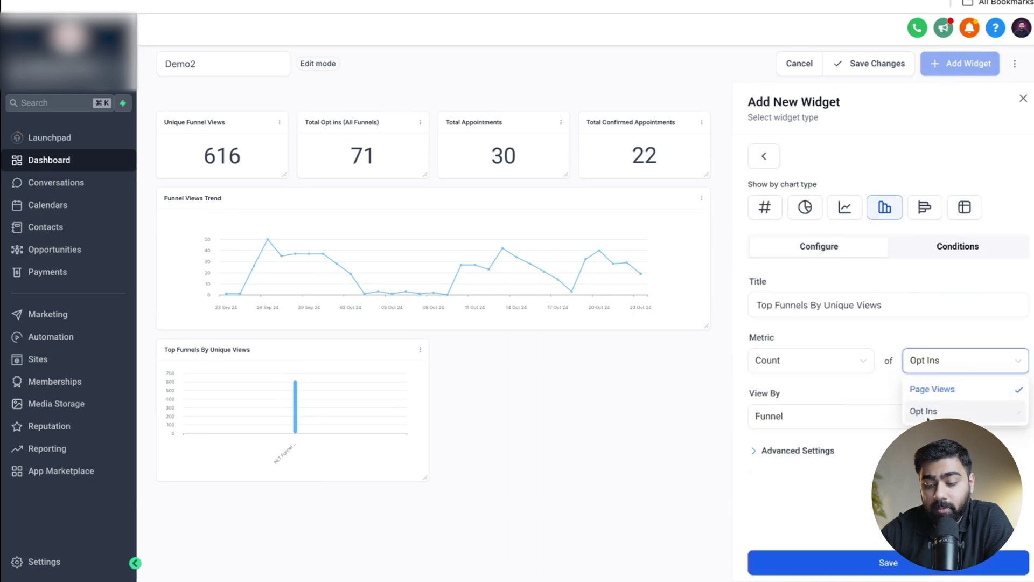
{"action": "left_click", "coordinate": [865, 563]}
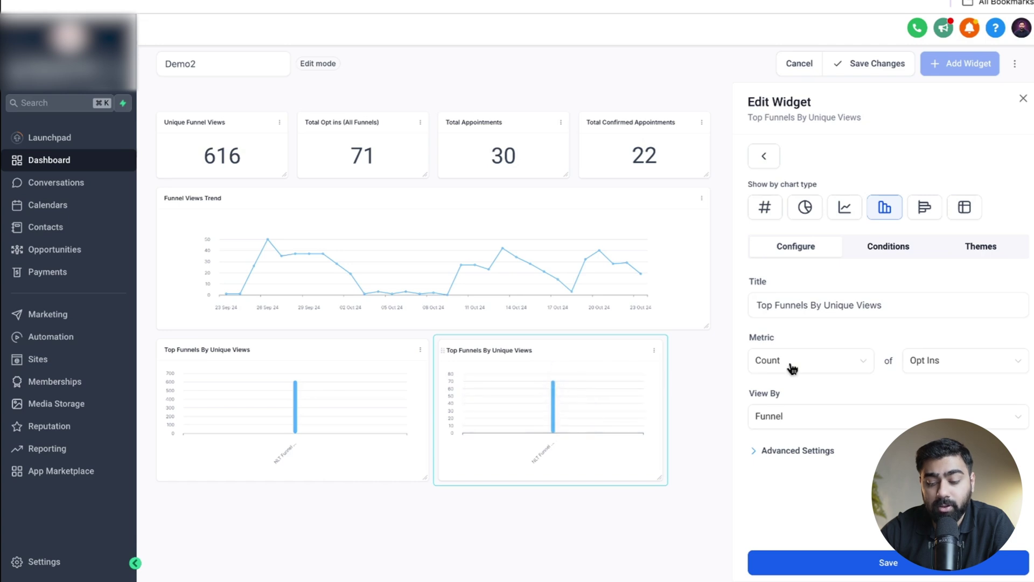
Step: Edit the 'Views' word in its title and display the opt-ins widget as a donut chart
{"action": "double_click", "coordinate": [872, 305]}
{"action": "type", "text": "Opt-in"}
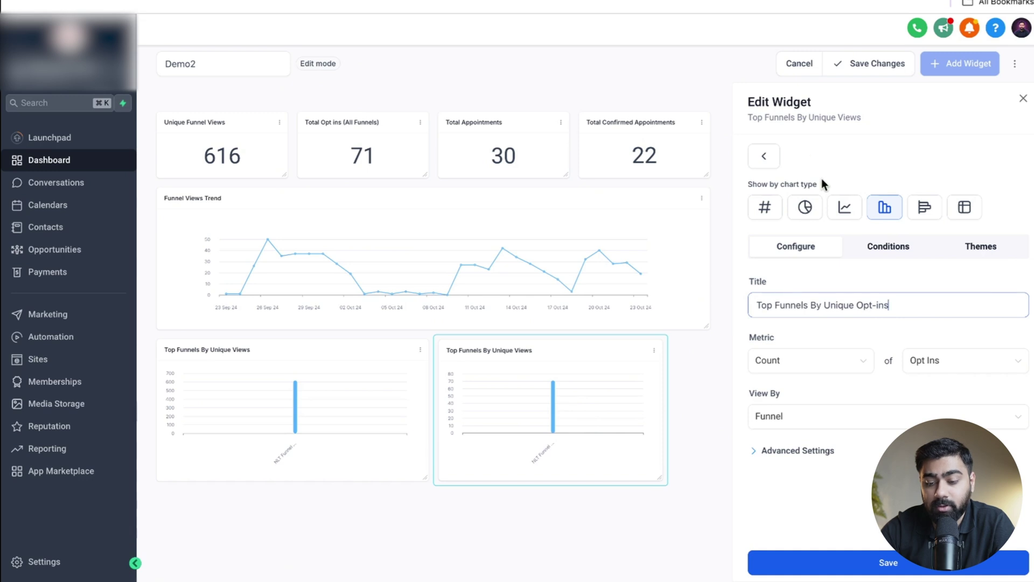
{"action": "left_click", "coordinate": [805, 207]}
{"action": "left_click", "coordinate": [845, 566]}
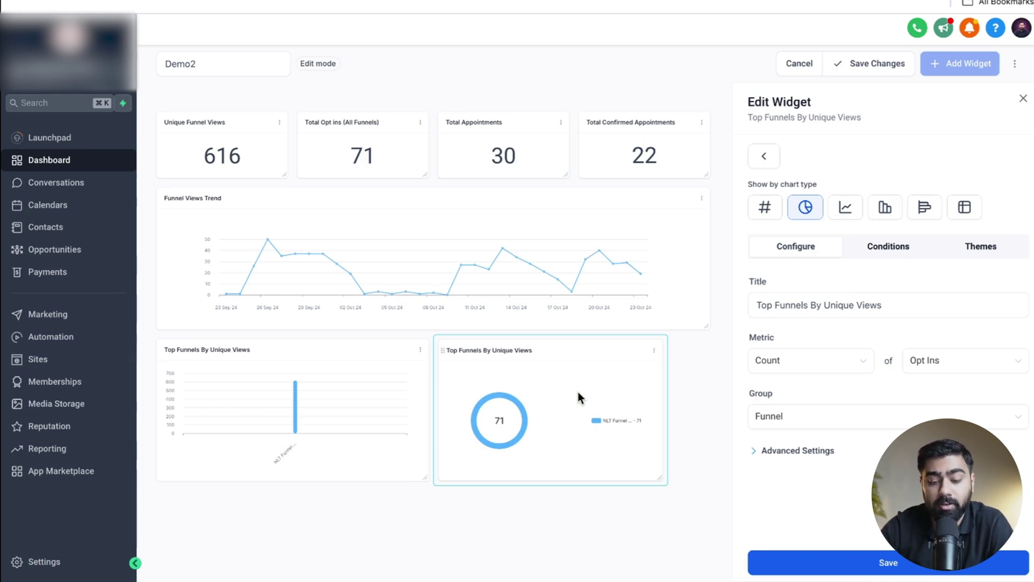
{"action": "key", "text": "Escape"}
{"action": "scroll", "coordinate": [790, 253], "scroll_direction": "down", "scroll_amount": 3}
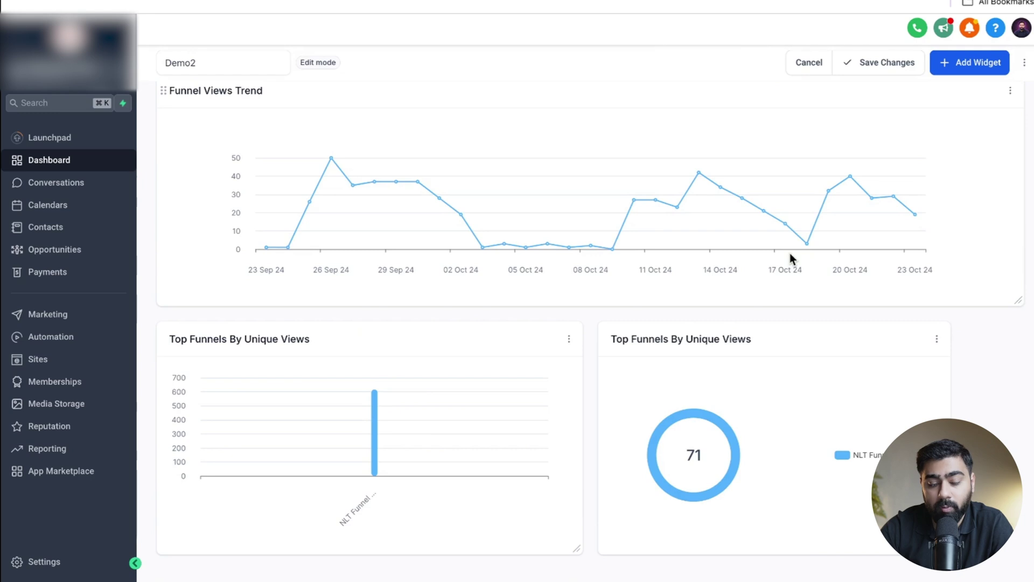
{"action": "scroll", "coordinate": [503, 196], "scroll_direction": "up", "scroll_amount": 3}
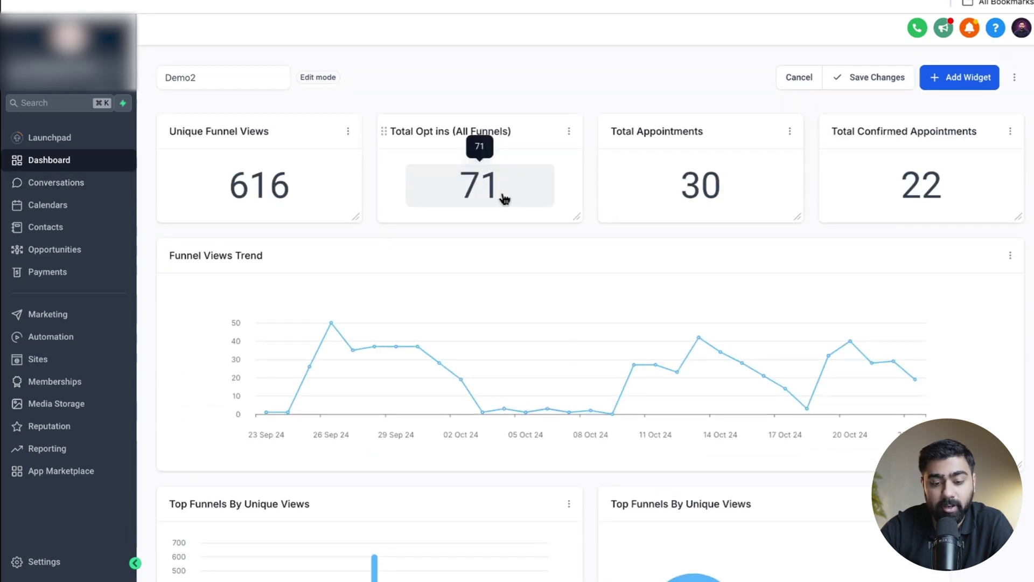
Step: Save Demo2 and apply Last 7 Days (2024-10-17 to 2024-10-23), showing 161 views and 18 opt-ins
{"action": "left_click", "coordinate": [873, 82]}
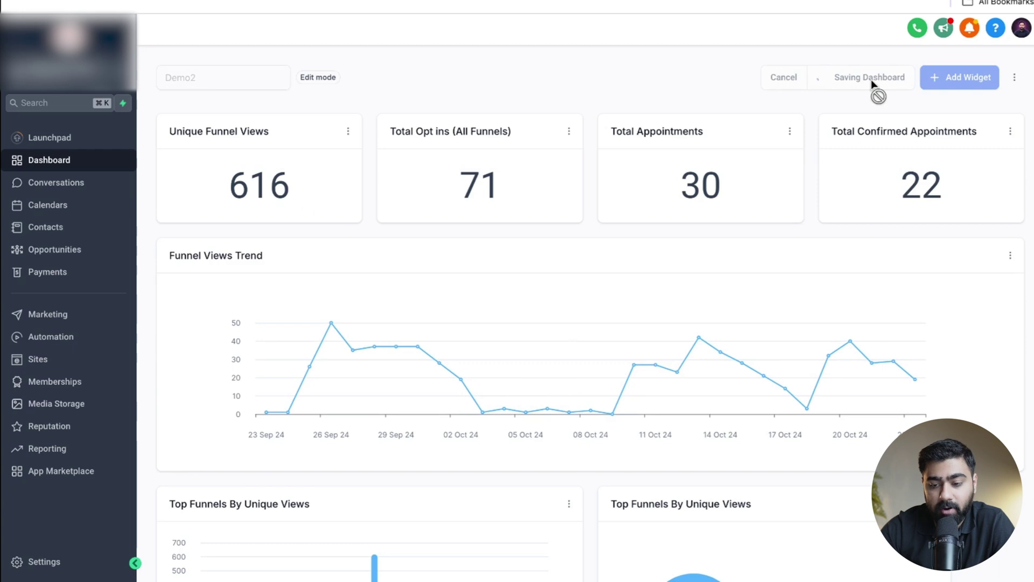
{"action": "left_click", "coordinate": [830, 81]}
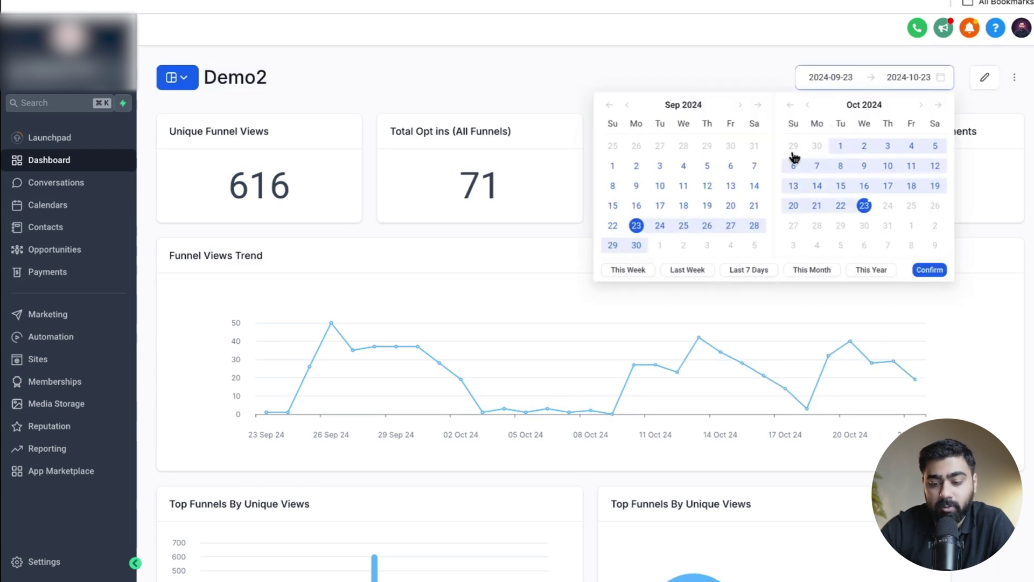
{"action": "left_click", "coordinate": [749, 269]}
{"action": "left_click", "coordinate": [929, 270]}
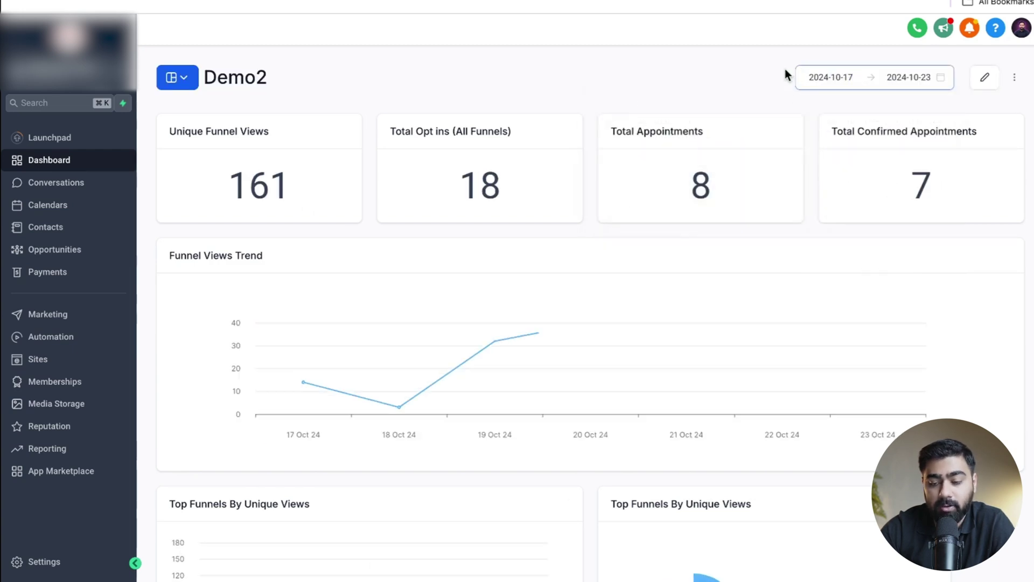